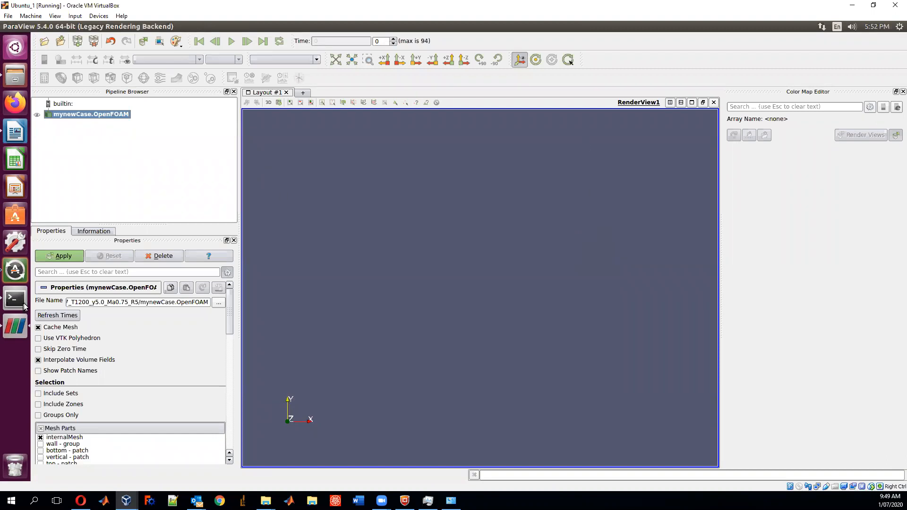
Stop the running ParaView session from the terminal and relaunch it with mynewCase.OpenFOAM
key("alt+Tab")
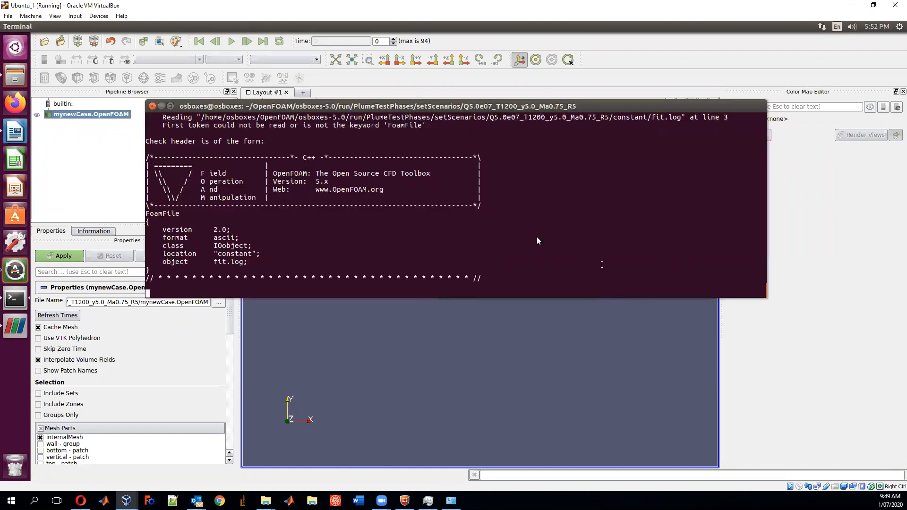
key("ctrl+c")
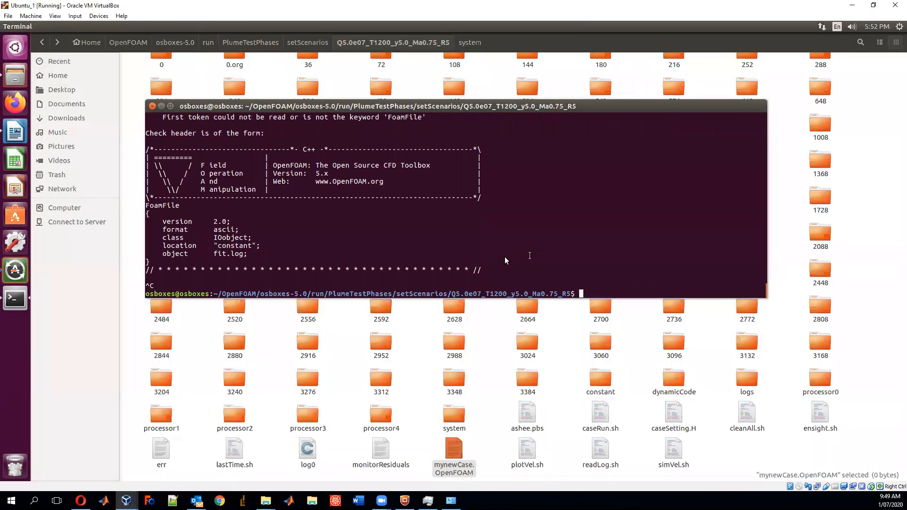
key("Up")
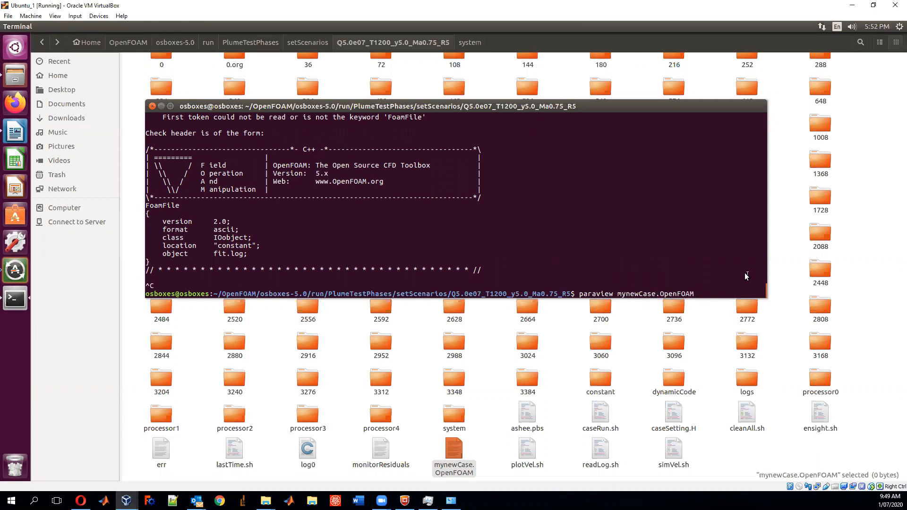
key("Return")
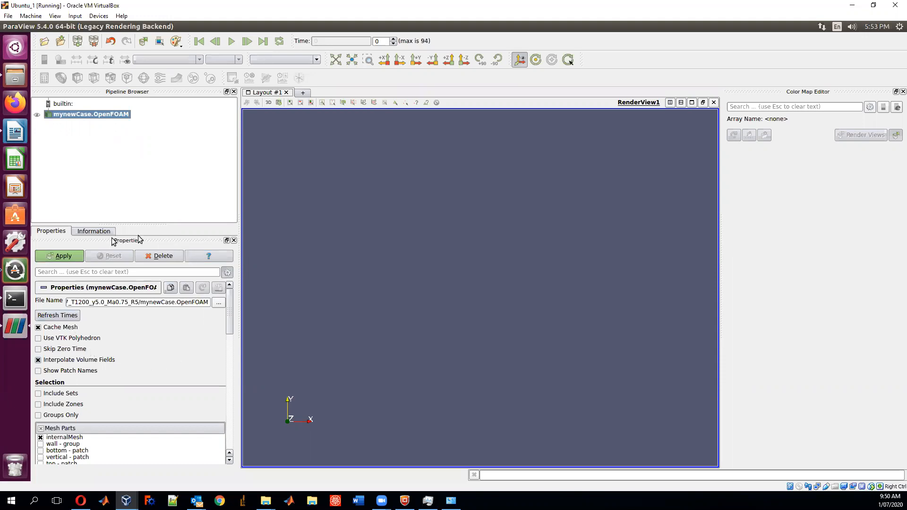
Enable the H2O, T, air, coarse and fine volume fields for the OpenFOAM case
left_click_drag(230, 306, 228, 352)
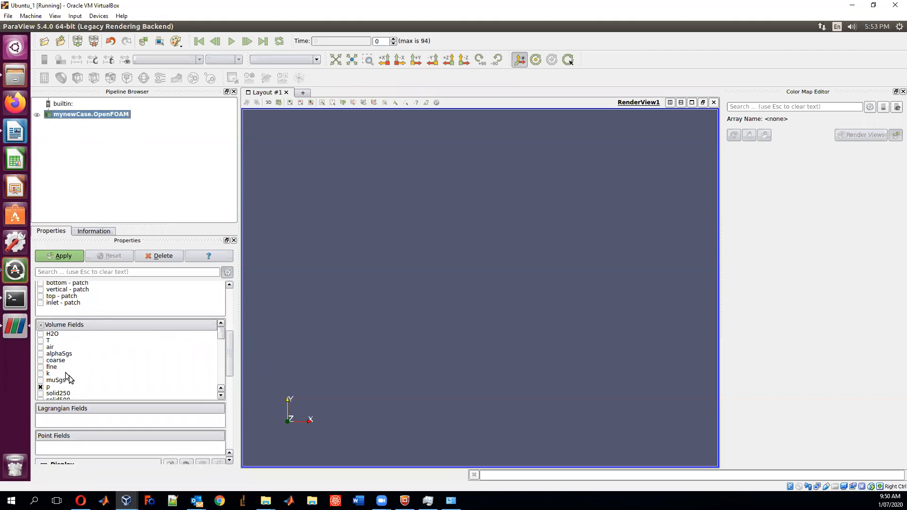
left_click(41, 335)
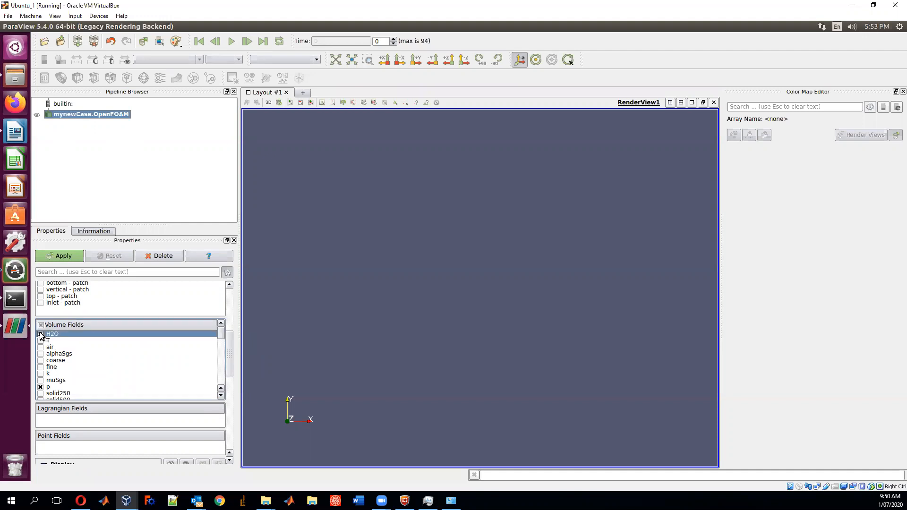
left_click(41, 341)
left_click(40, 348)
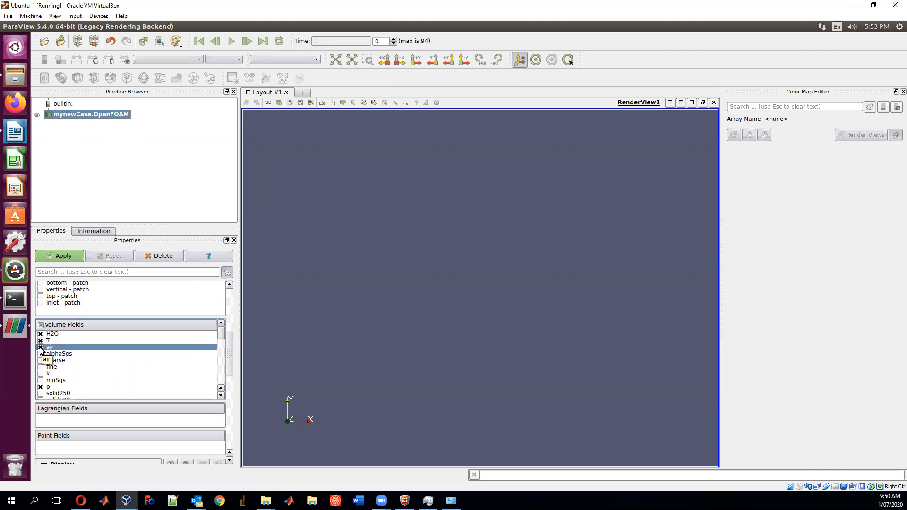
left_click(41, 361)
left_click(40, 367)
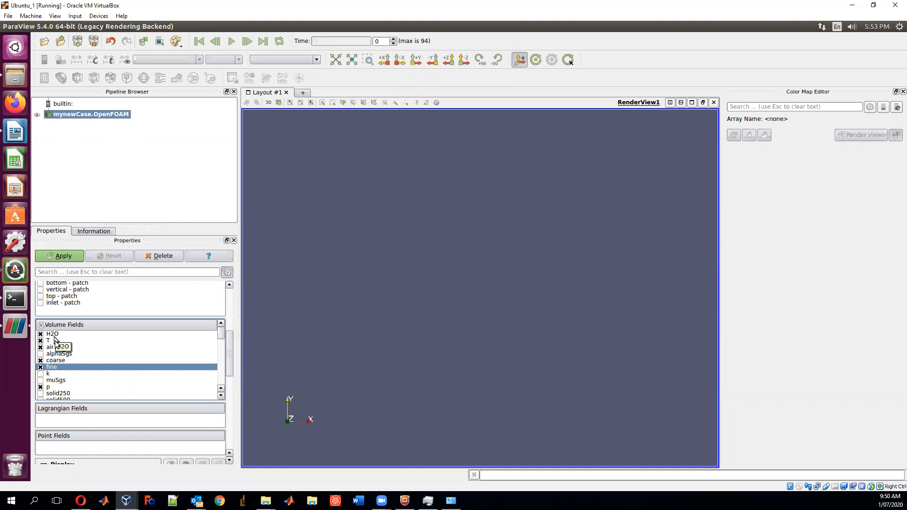
Enable the solid250 and solid500 volume fields as well and load the case with the selected fields
left_click(221, 396)
left_click(221, 396)
left_click(222, 396)
left_click(221, 396)
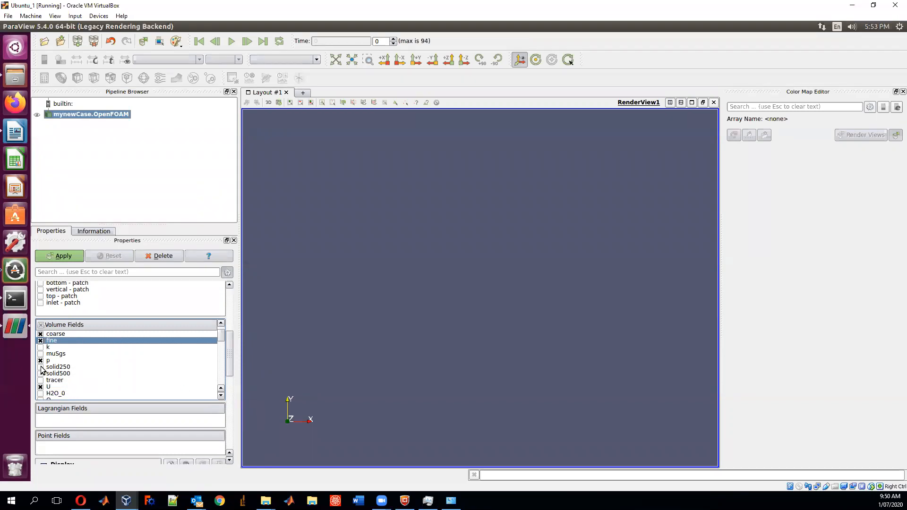
left_click(40, 368)
left_click(40, 373)
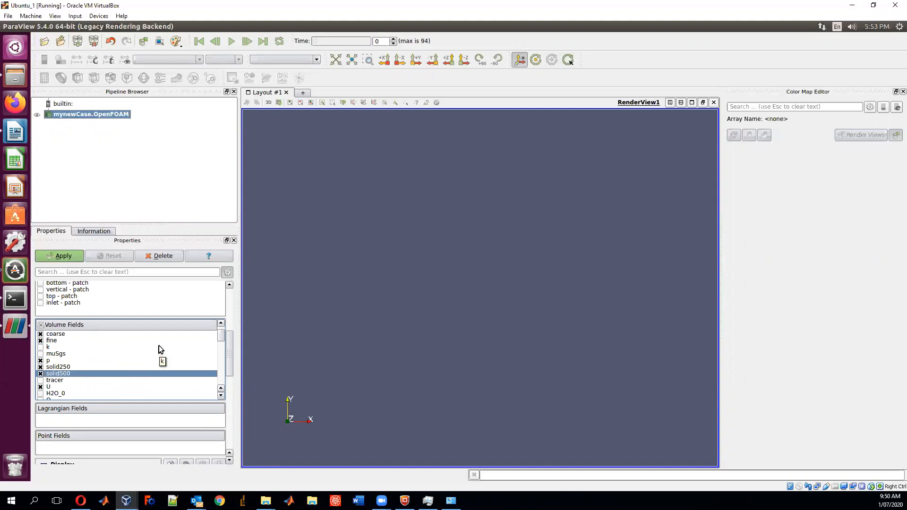
left_click(71, 256)
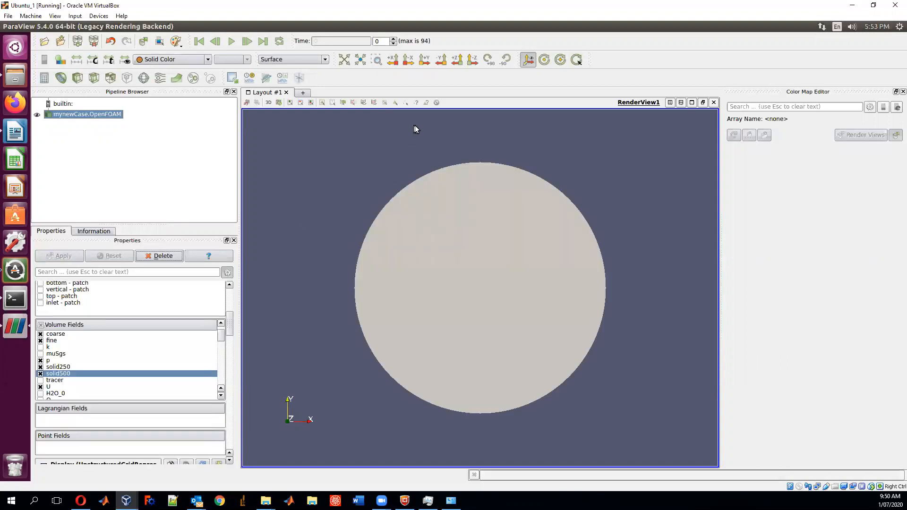
Create an X-normal slice through the centre of the case and view it along +X
left_click_drag(483, 300, 522, 235)
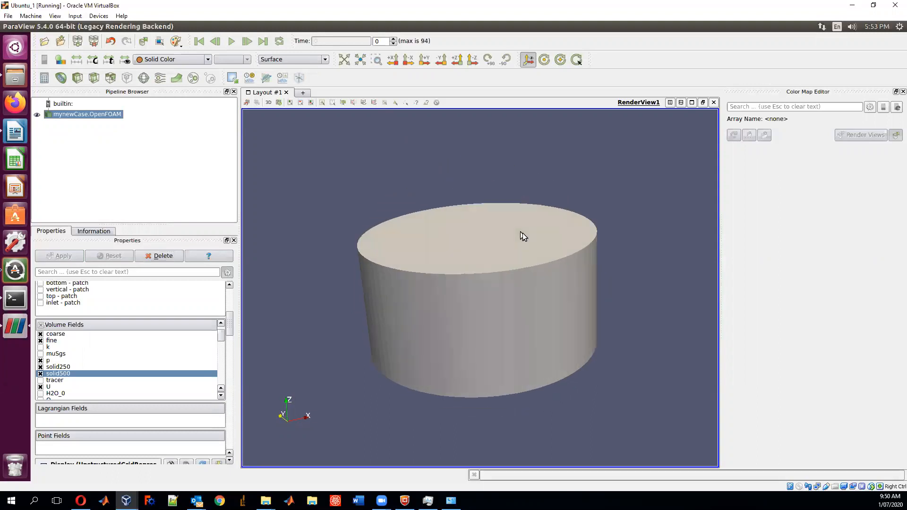
left_click(394, 60)
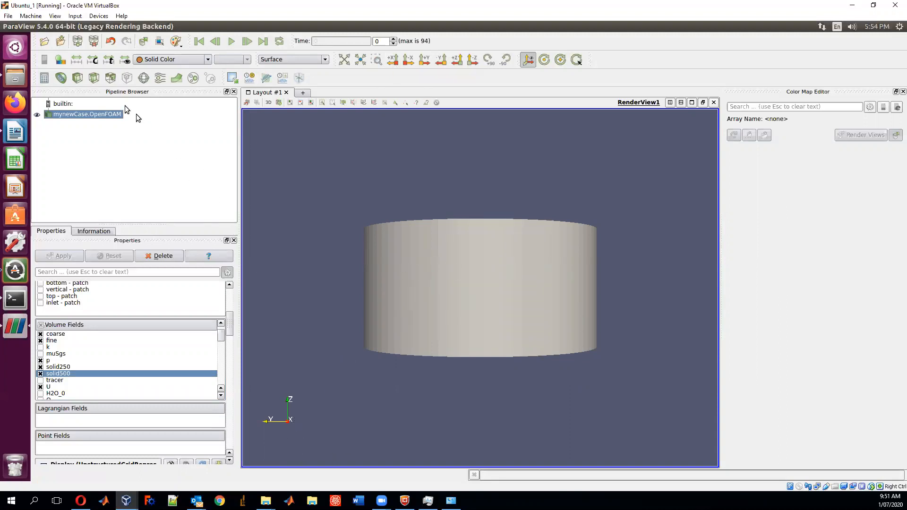
left_click(94, 78)
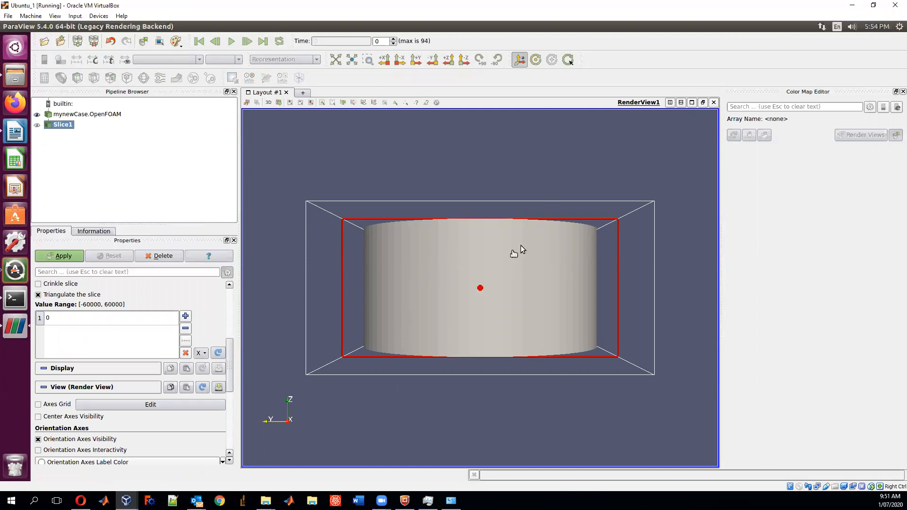
left_click_drag(491, 195, 406, 116)
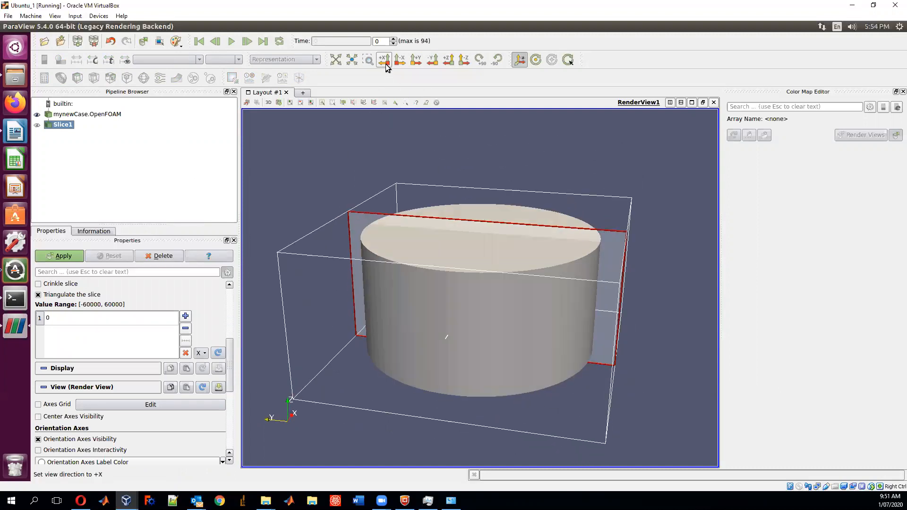
left_click(385, 63)
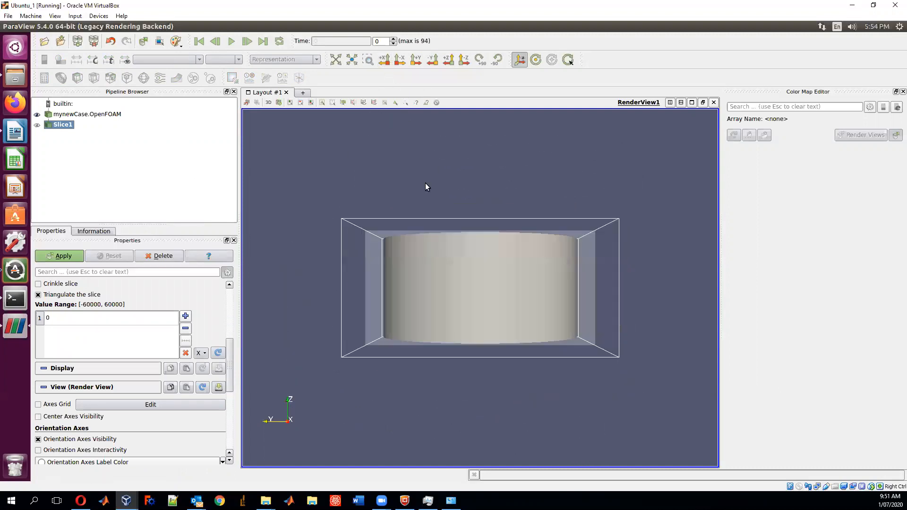
left_click(60, 259)
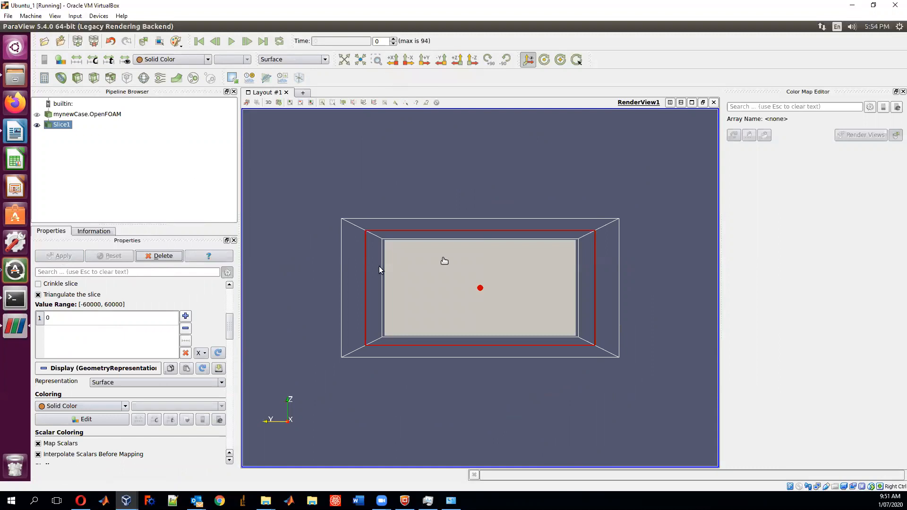
Color the slice by the fine point field and go to time step 94
left_click(181, 60)
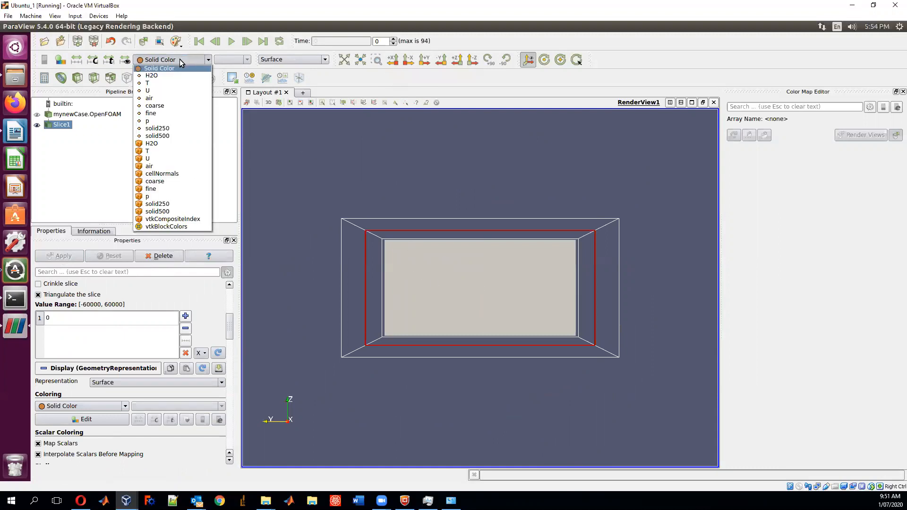
left_click(161, 114)
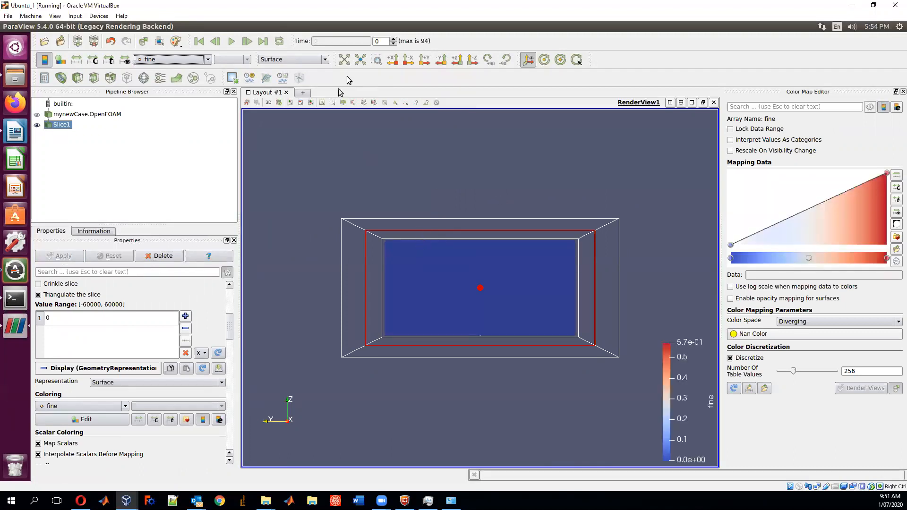
double_click(381, 42)
type("94")
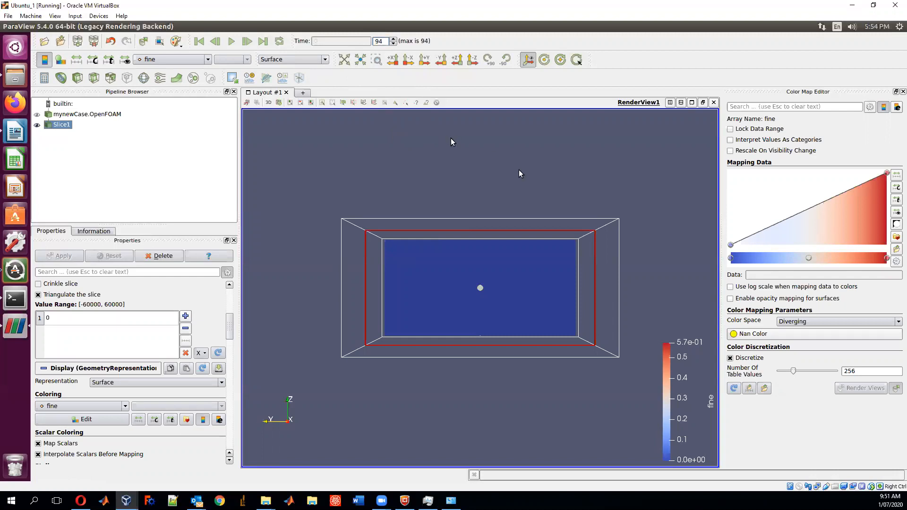
key("Return")
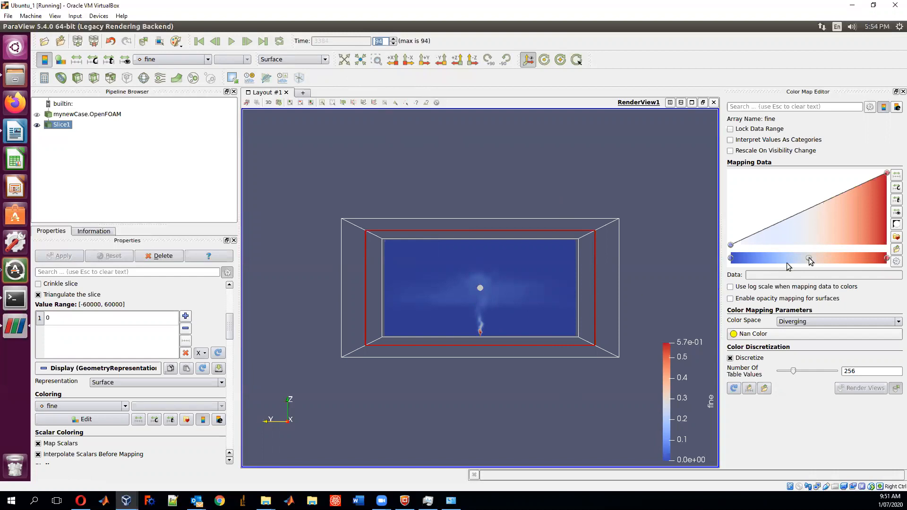
Set the color space to HSV and move the color bar's middle control point to about 0.095
left_click(807, 323)
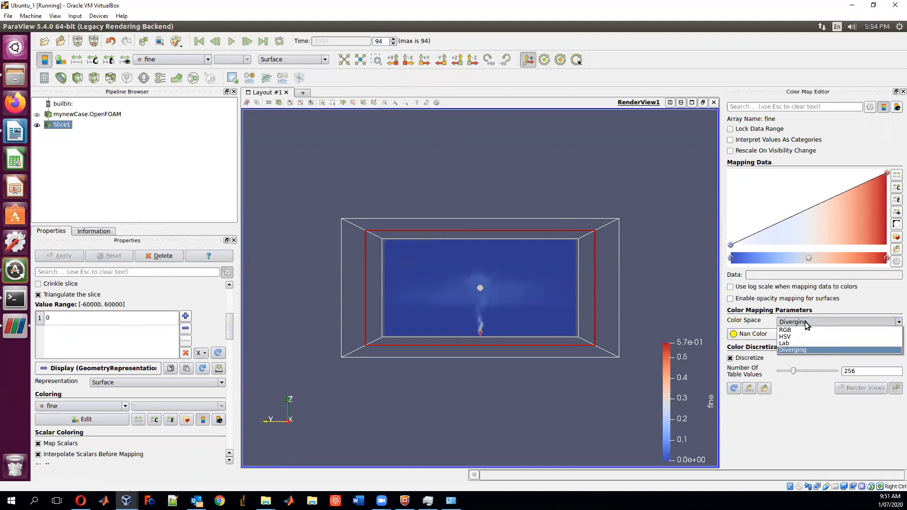
left_click(797, 336)
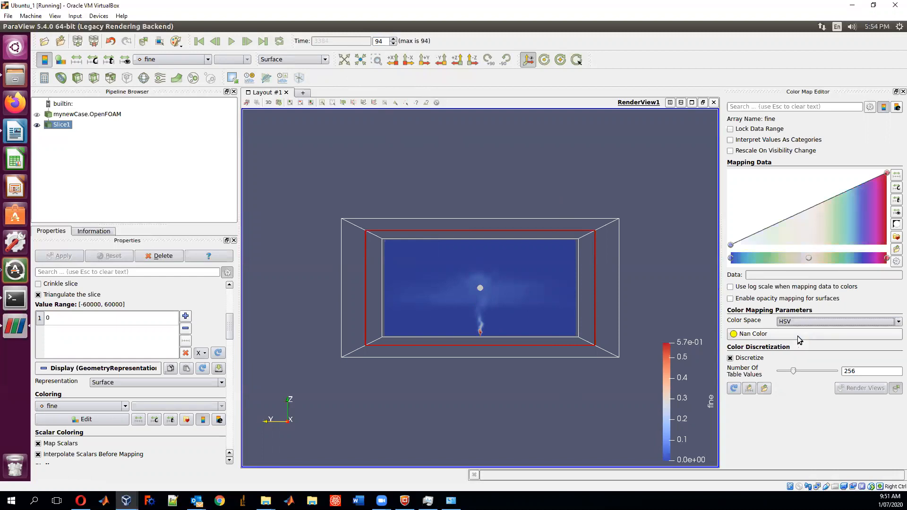
left_click(809, 260)
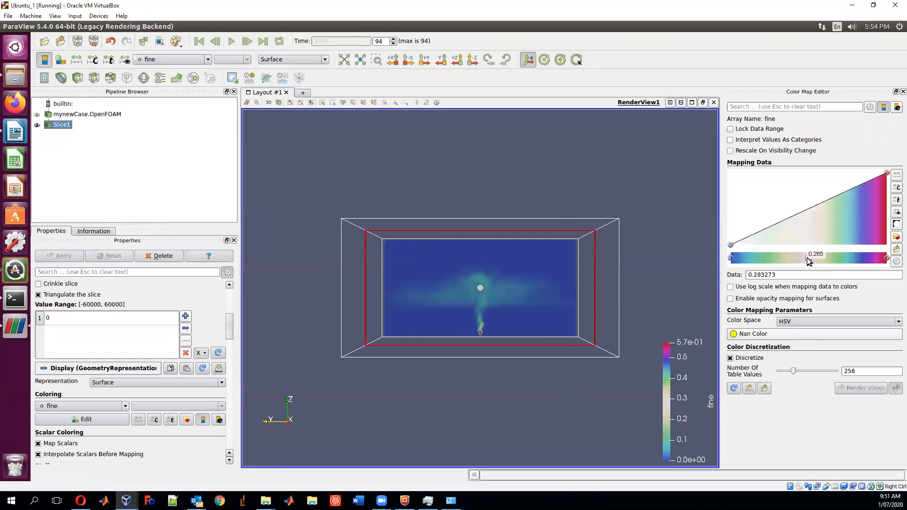
left_click_drag(809, 260, 756, 259)
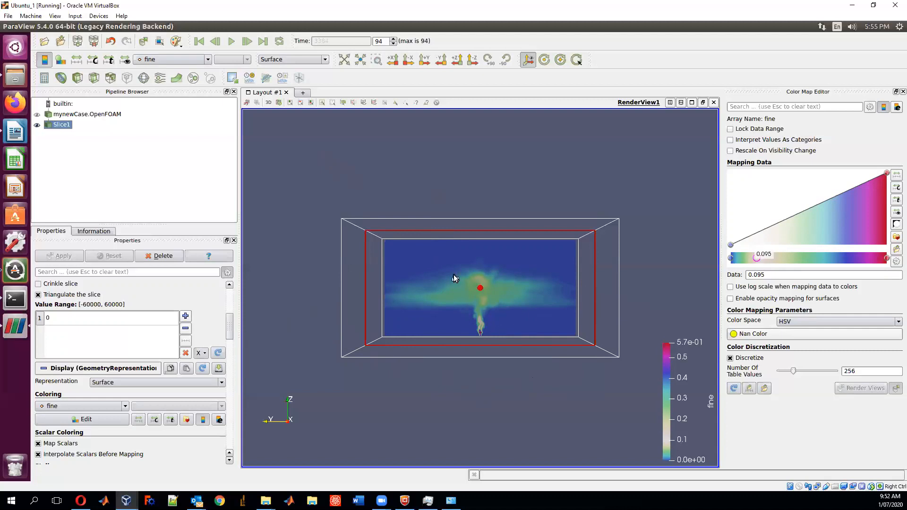
left_click_drag(230, 323, 228, 297)
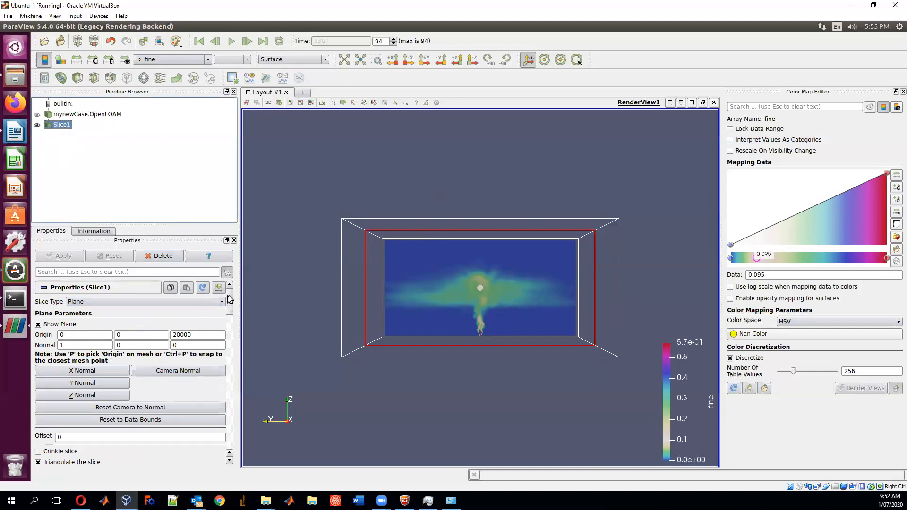
right_click(65, 126)
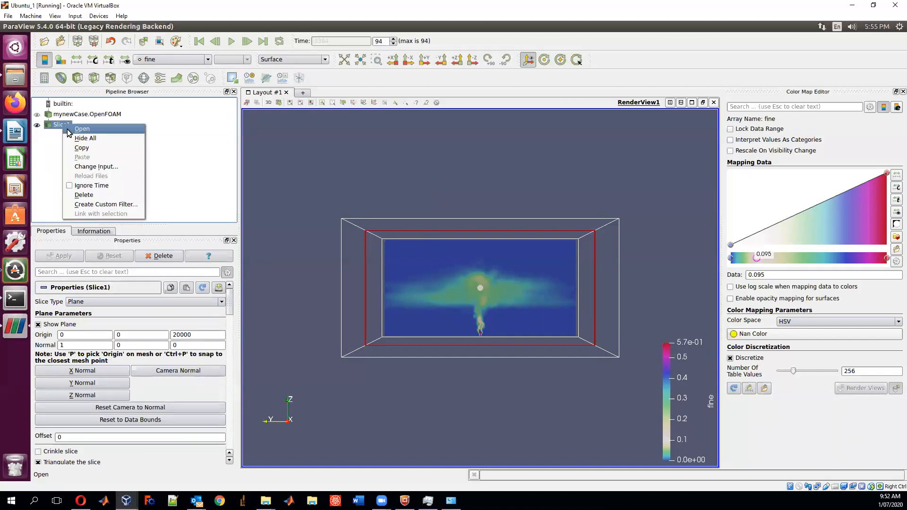
left_click(177, 177)
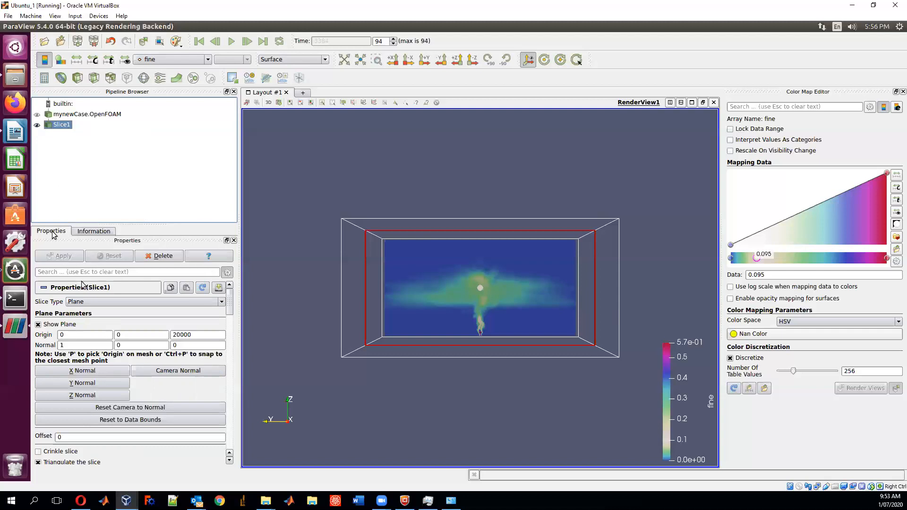
Try translating the slice by -40000 along X, and reset the X translation to 0
scroll(232, 314, "down", 1)
left_click_drag(231, 314, 228, 379)
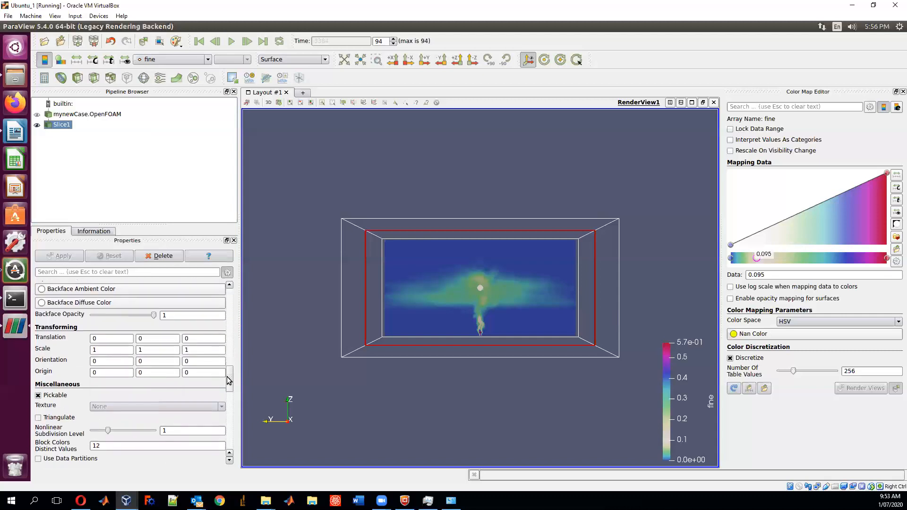
left_click(106, 340)
key("Tab")
key("Tab")
double_click(112, 339)
type("-40000")
left_click(157, 340)
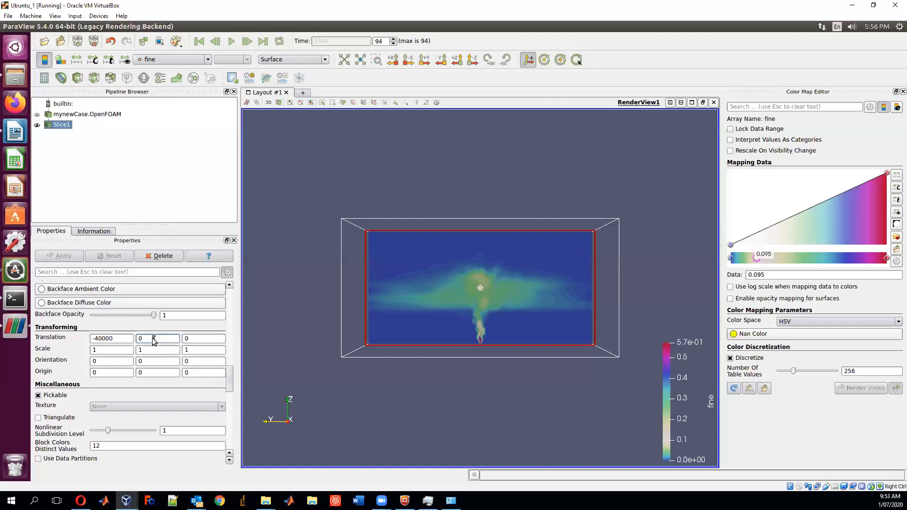
left_click_drag(152, 338, 63, 344)
type("0")
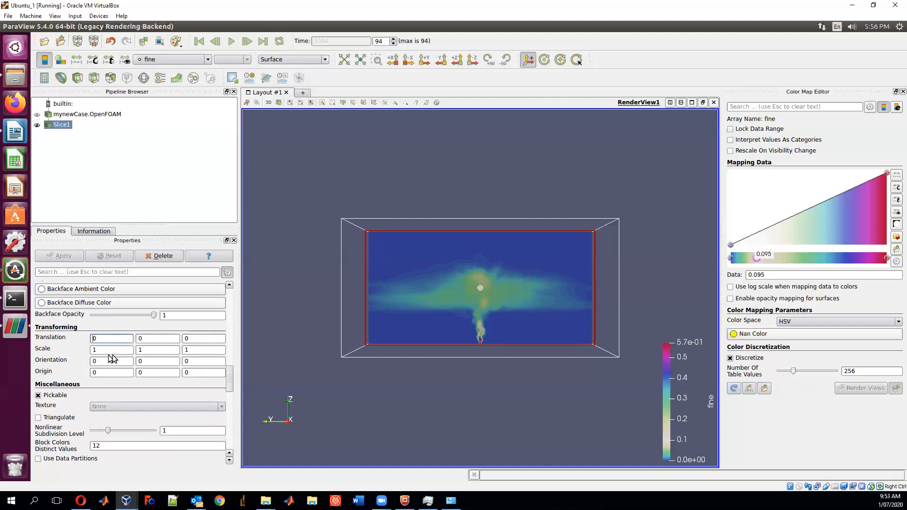
key("Tab")
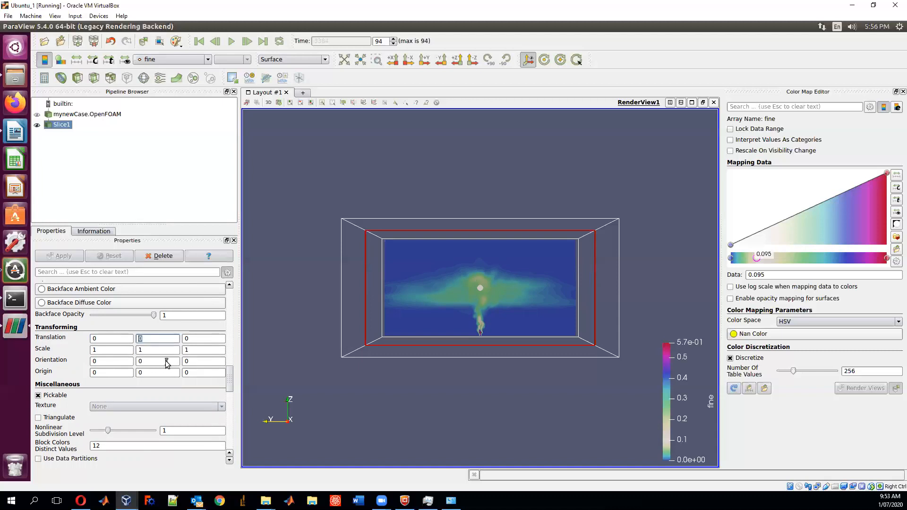
Translate the slice along Y by 40000 first, and increase the Y translation to 50000
type("40000")
key("Tab")
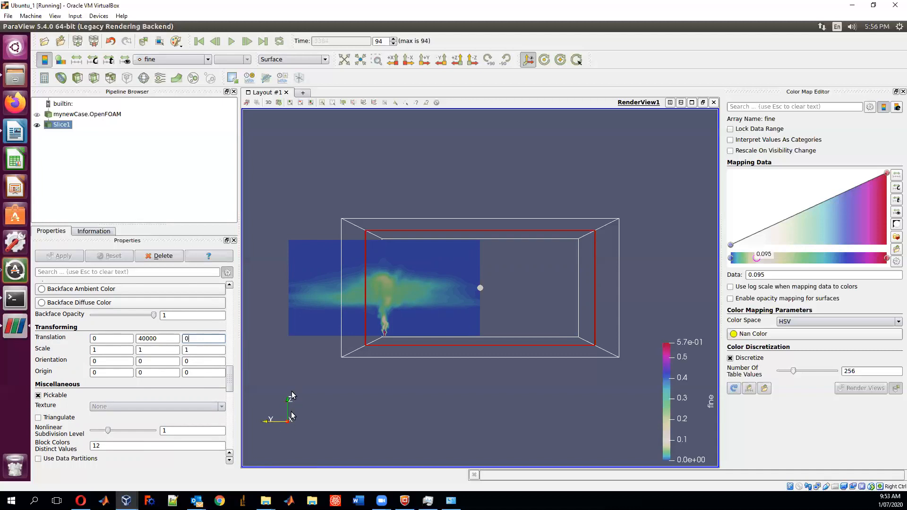
left_click(154, 338)
double_click(154, 339)
type("5")
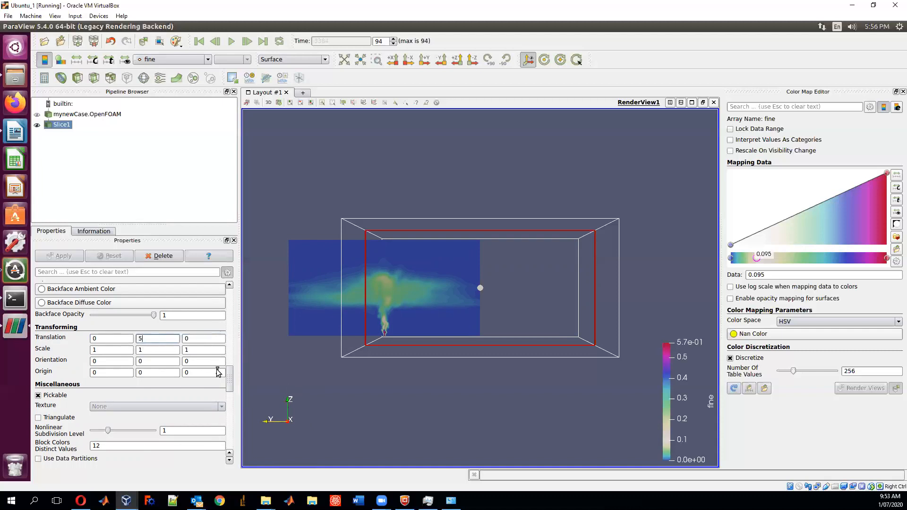
type("0000")
key("Tab")
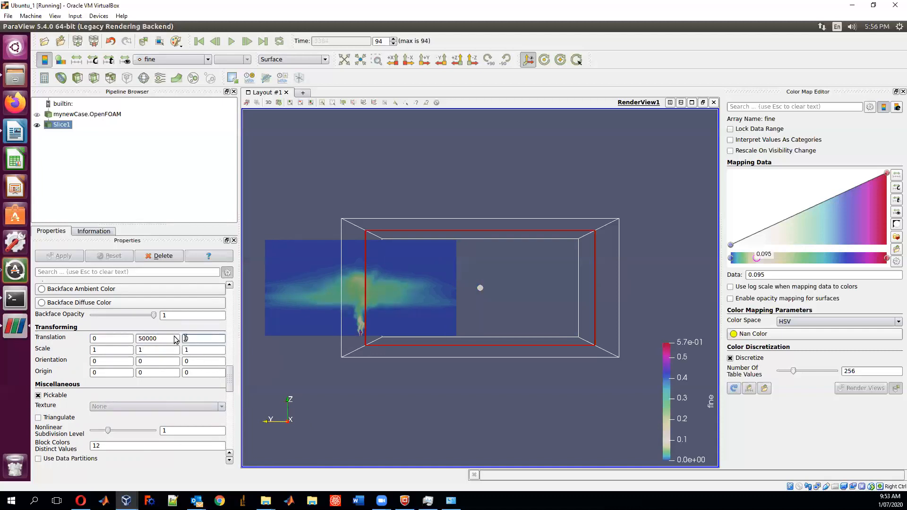
Set the first slice's Z translation to 50000
type("50000")
left_click(199, 351)
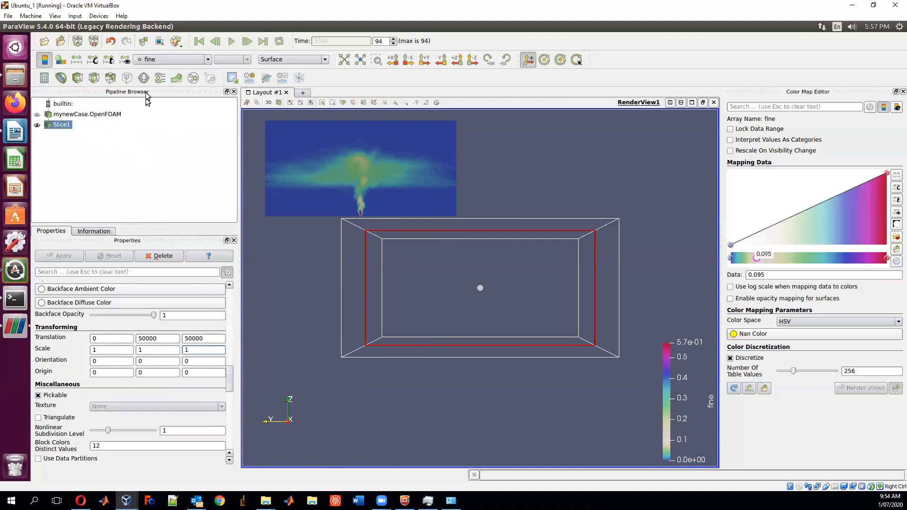
Add a second slice of mynewCase.OpenFOAM with the default plane and color it by the solid250 point field
left_click(88, 115)
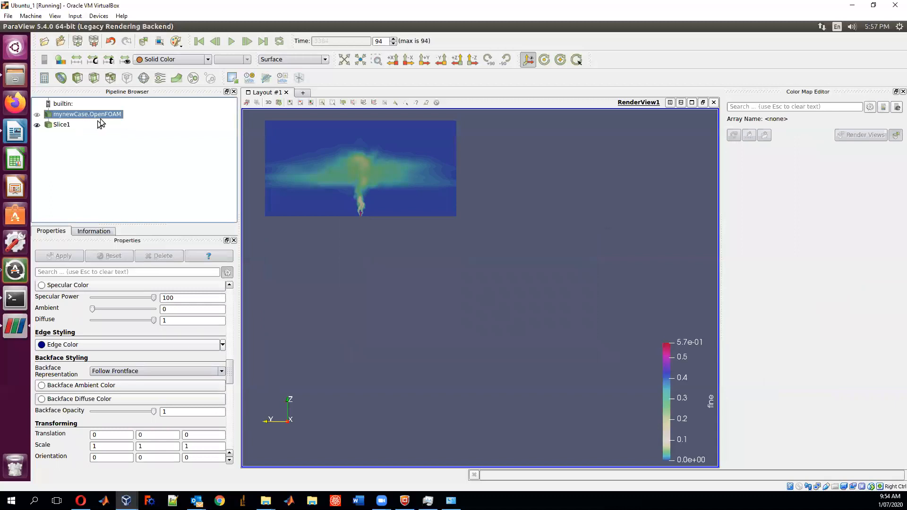
left_click(94, 79)
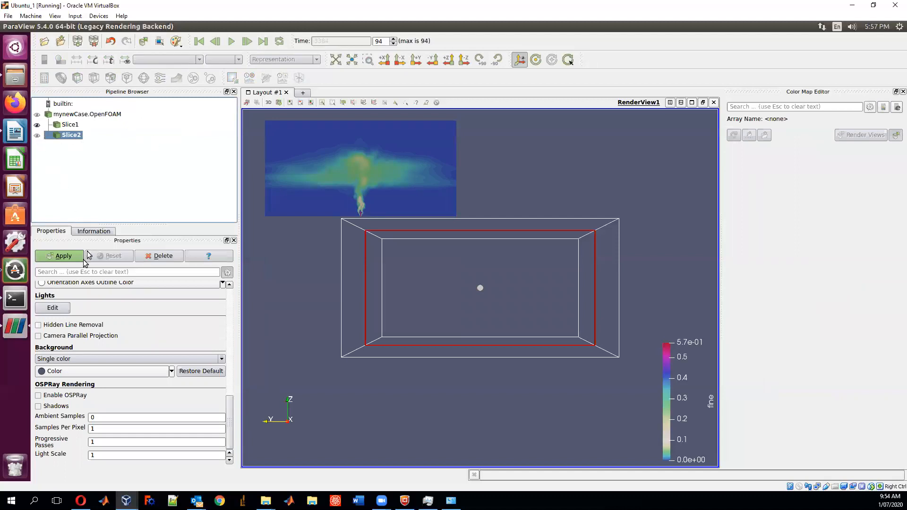
left_click(60, 256)
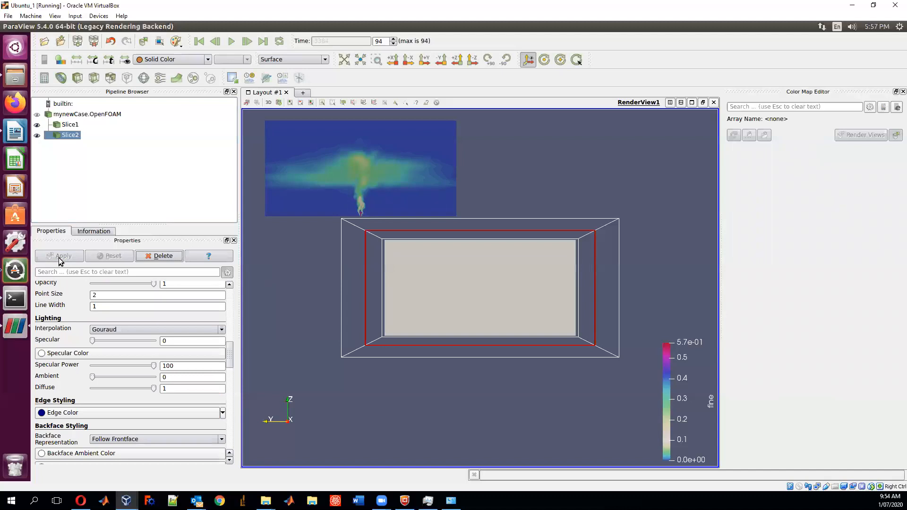
left_click(165, 60)
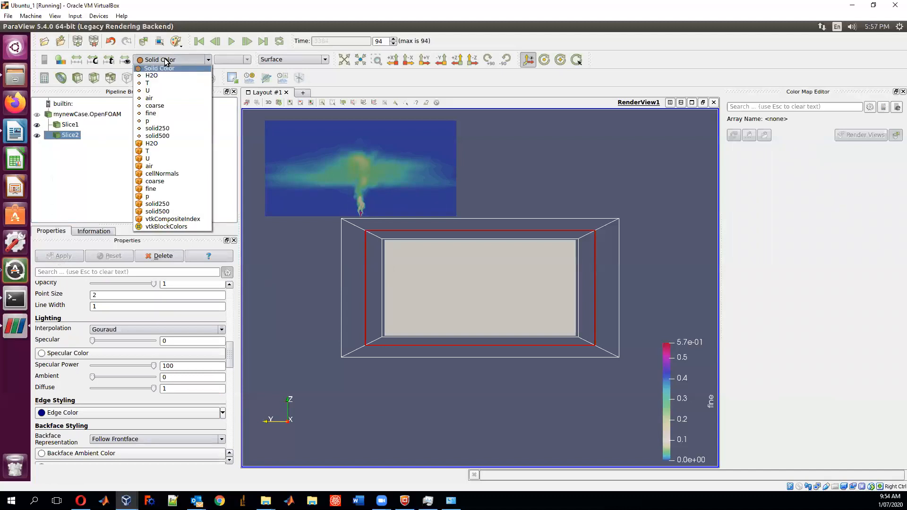
left_click(163, 128)
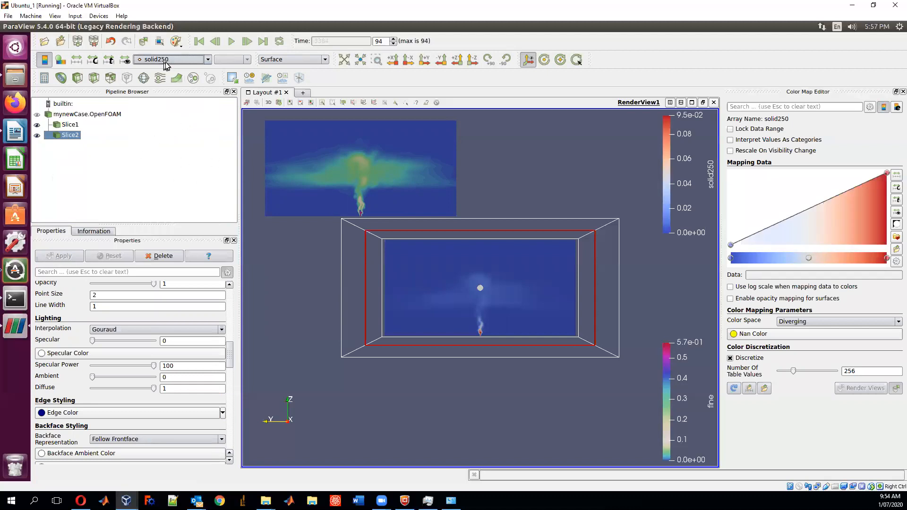
Set the solid250 color space to HSV and move the color bar's middle control point to about 0.013
left_click(798, 323)
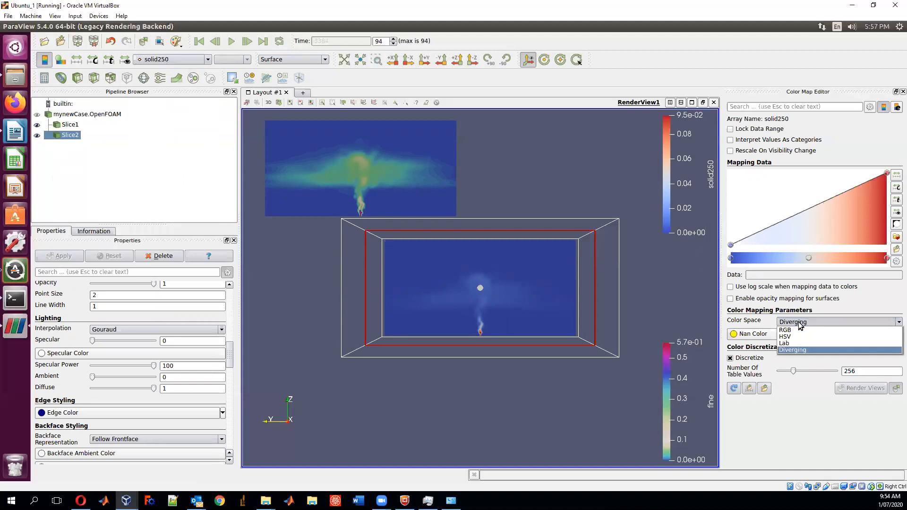
left_click(785, 336)
left_click_drag(809, 258, 752, 259)
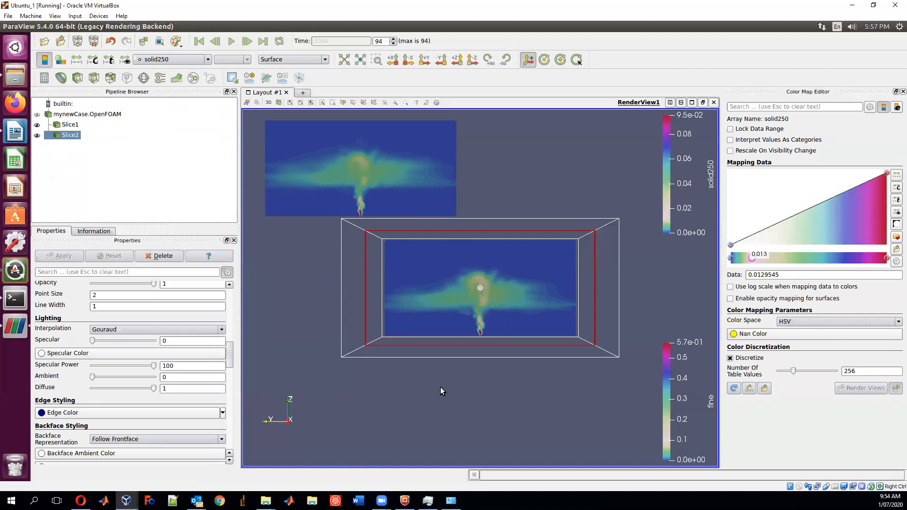
Translate the second slice by -40000 along Y and 50000 along Z
left_click_drag(229, 358, 238, 382)
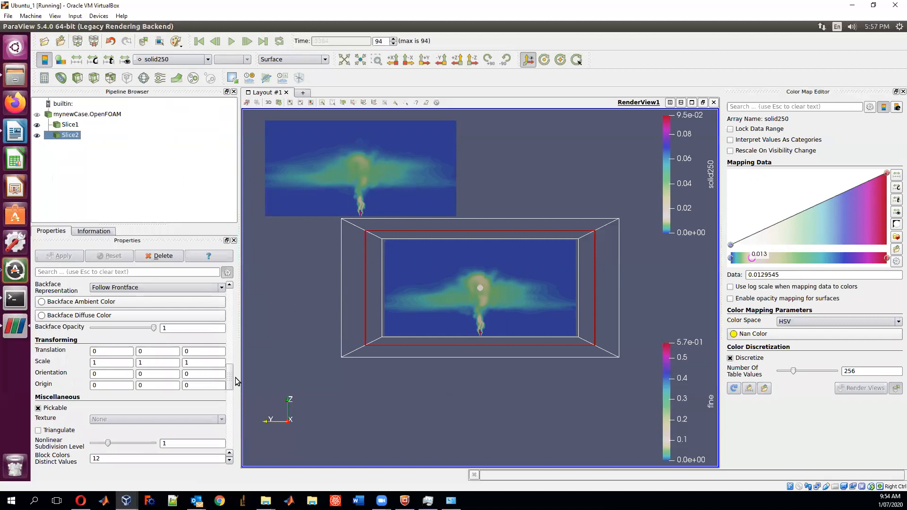
double_click(147, 352)
type("-40000")
left_click(198, 352)
key("BackSpace")
type("5000")
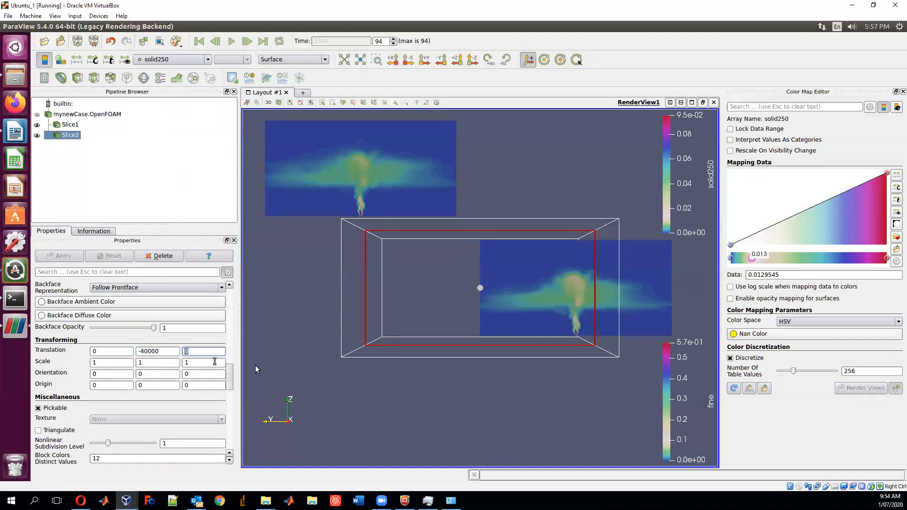
type("0")
left_click(165, 353)
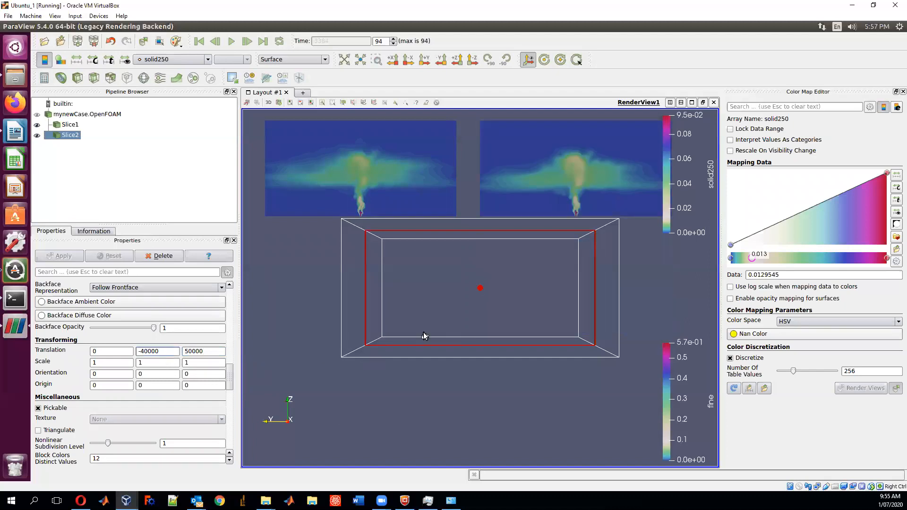
Change the second slice's Y translation to -35000
double_click(147, 351)
type("35000")
left_click(206, 362)
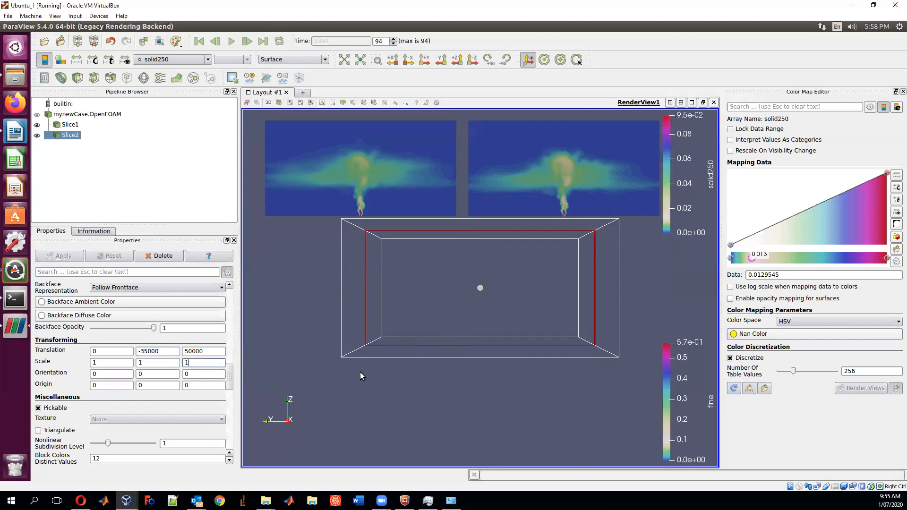
Add a third slice of mynewCase.OpenFOAM with the default plane and color it by the solid500 point field
left_click(104, 111)
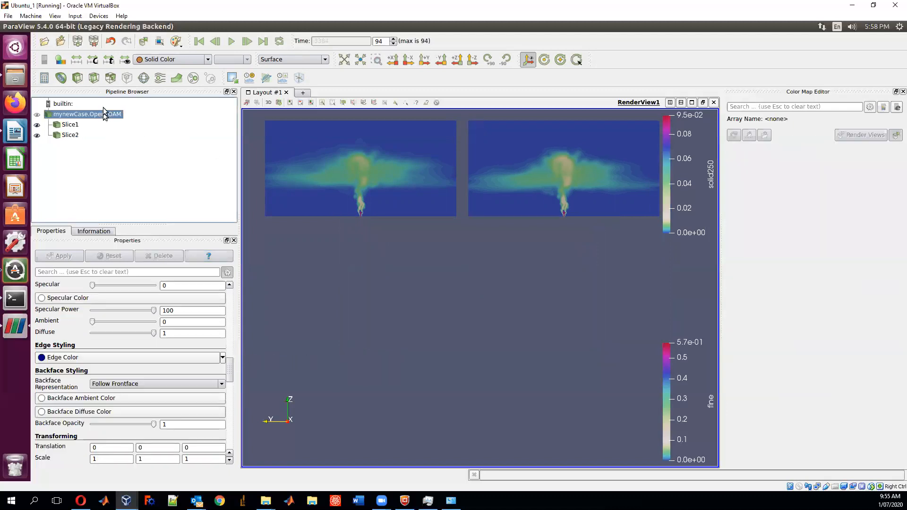
left_click(91, 78)
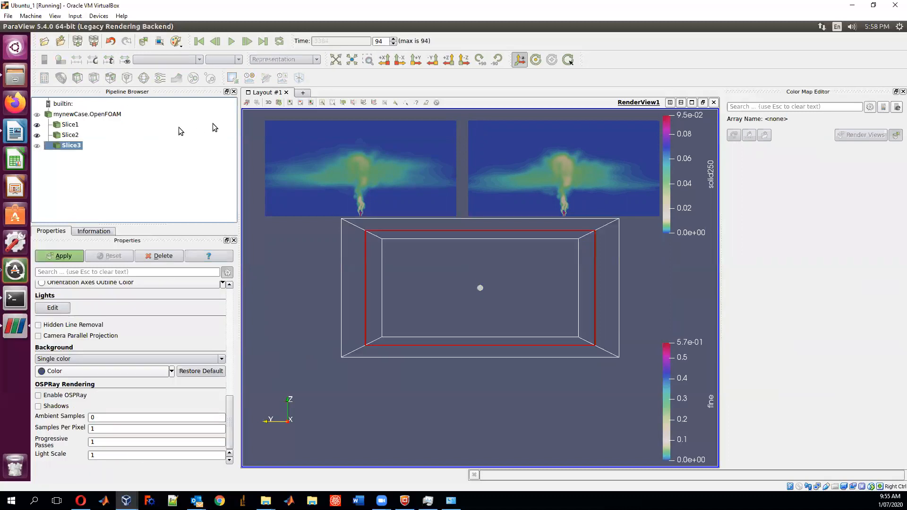
left_click(60, 255)
left_click(172, 59)
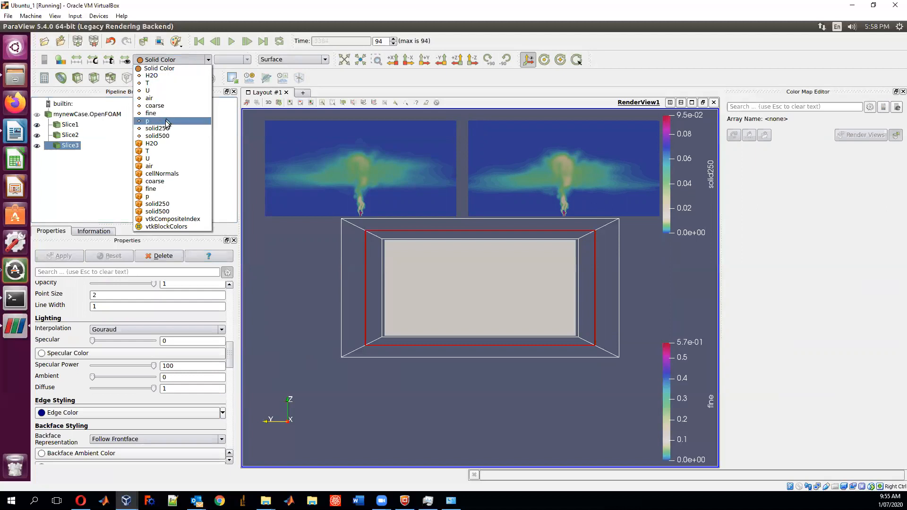
left_click(158, 136)
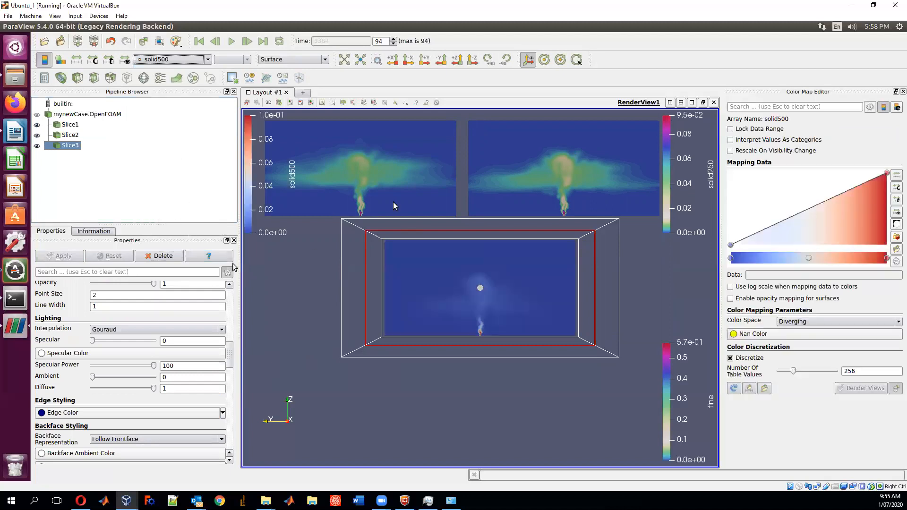
Set the solid500 color space to HSV and move the color bar's middle control point to about 0.016
left_click(816, 326)
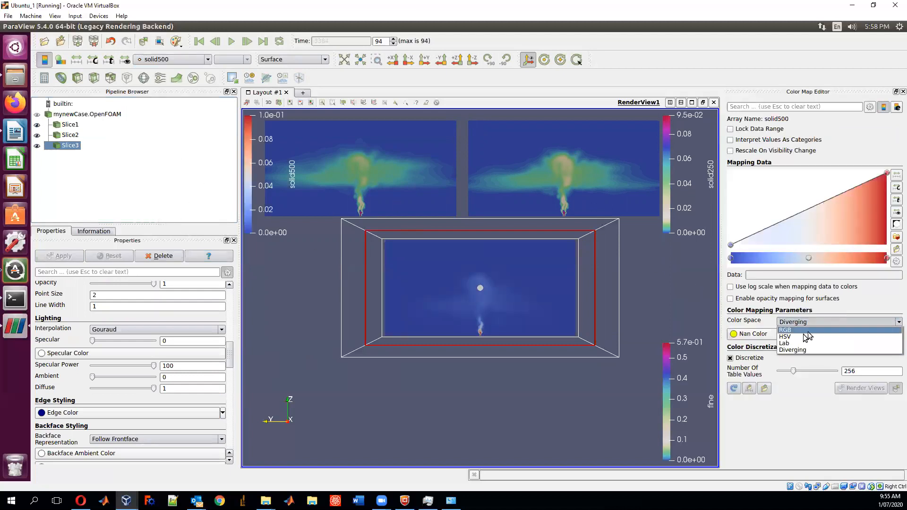
left_click(803, 335)
left_click_drag(809, 259, 754, 260)
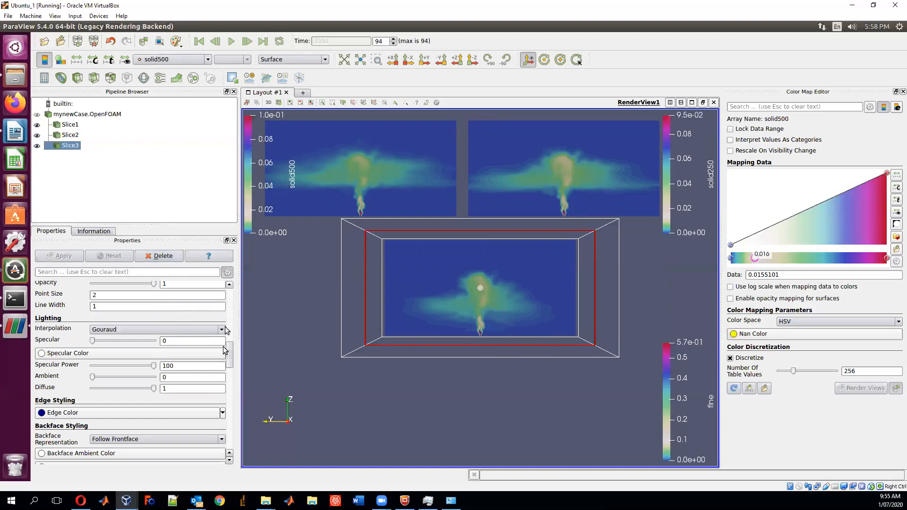
Translate the third slice by 50000 along Y
left_click_drag(230, 356, 230, 379)
double_click(150, 338)
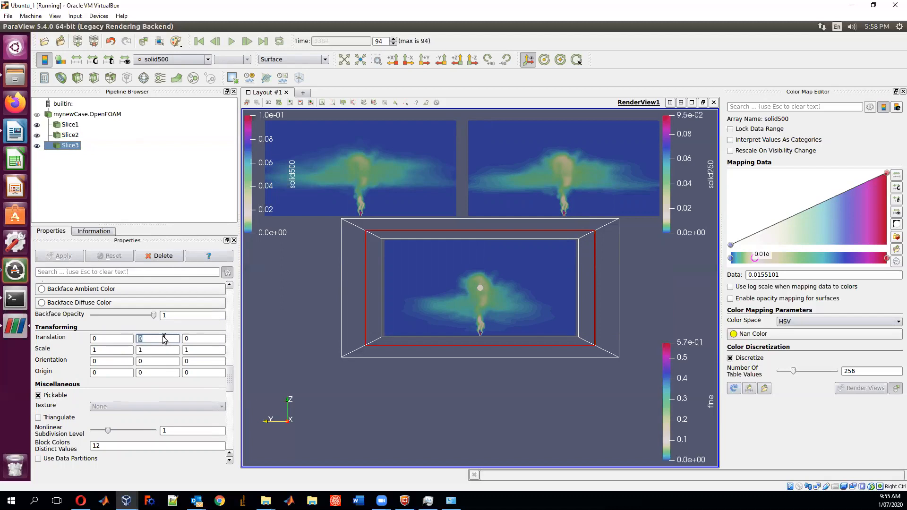
type("50000")
key("Tab")
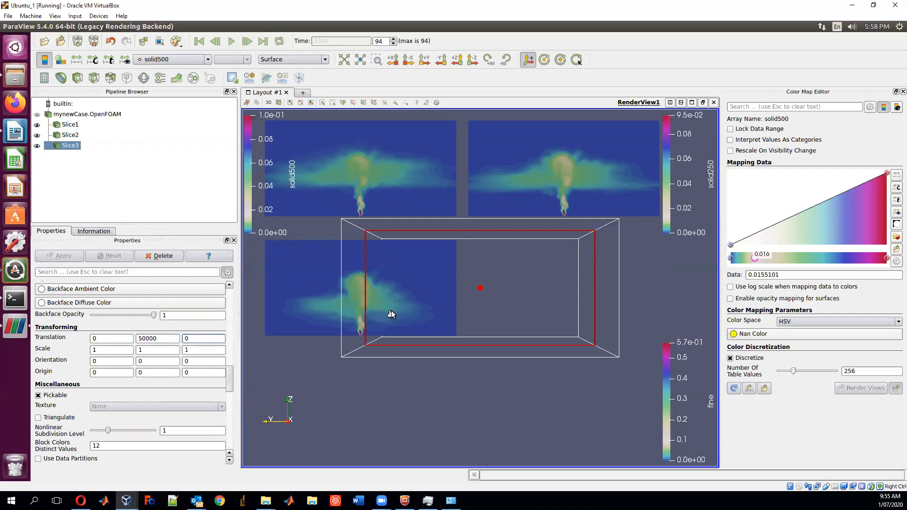
Add a fourth slice of mynewCase.OpenFOAM with the default plane and color it by the coarse point field
left_click(89, 114)
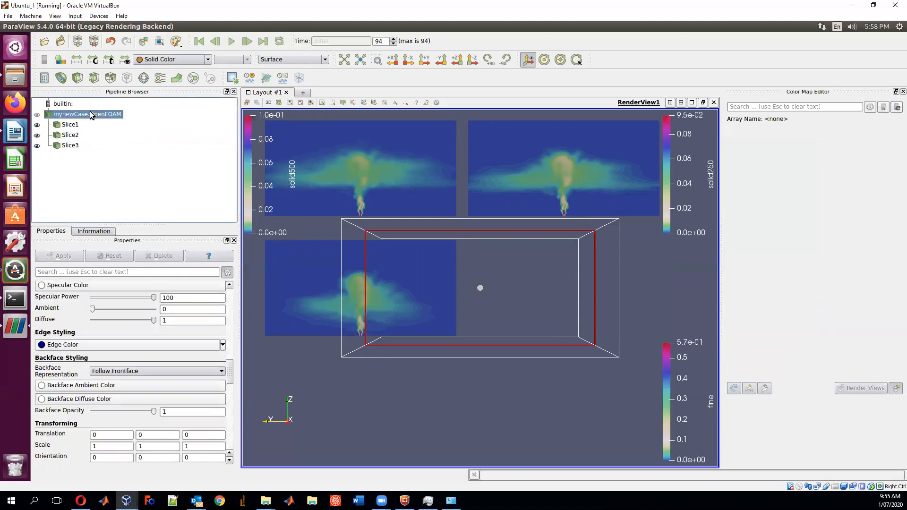
left_click(93, 78)
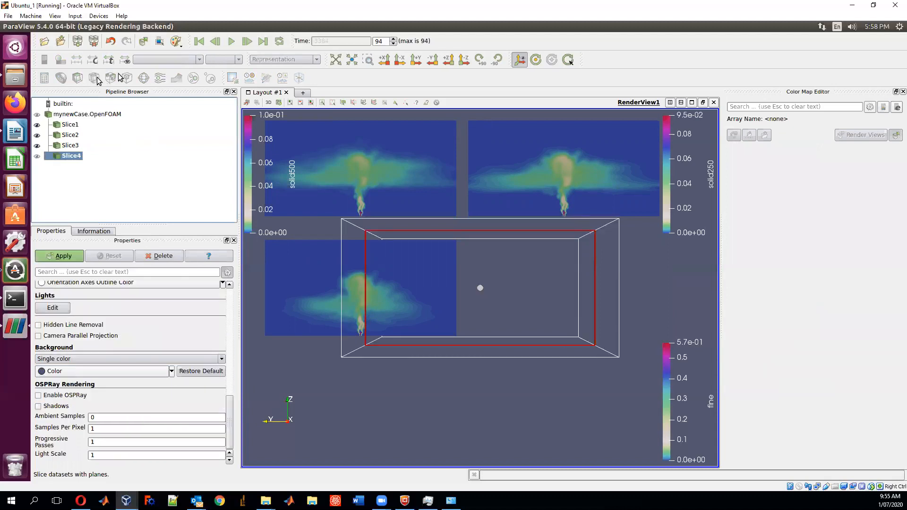
left_click(62, 257)
left_click(162, 60)
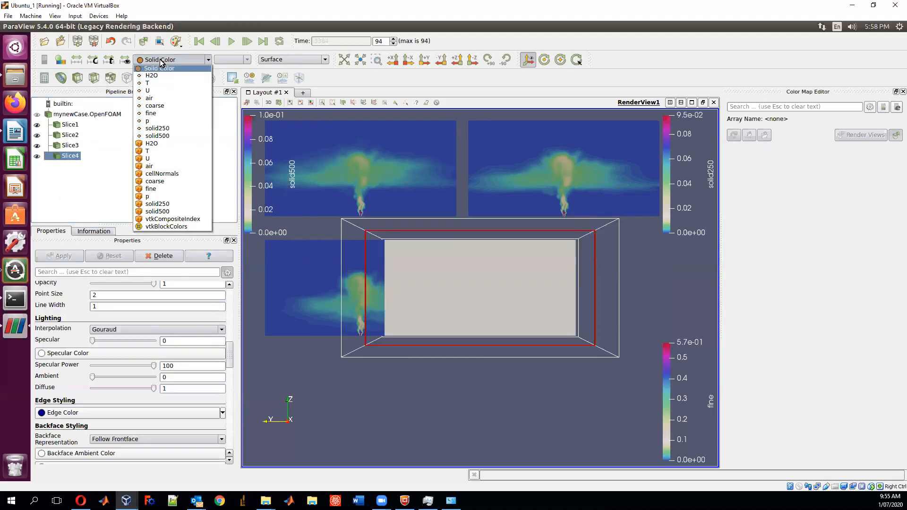
left_click(165, 106)
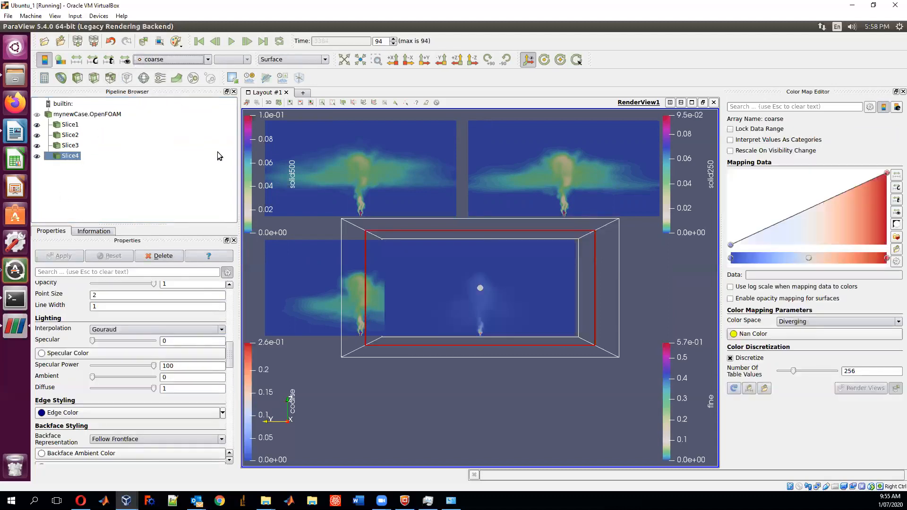
Set the coarse color space to HSV and move the color bar's middle control point to about 0.034
left_click(833, 322)
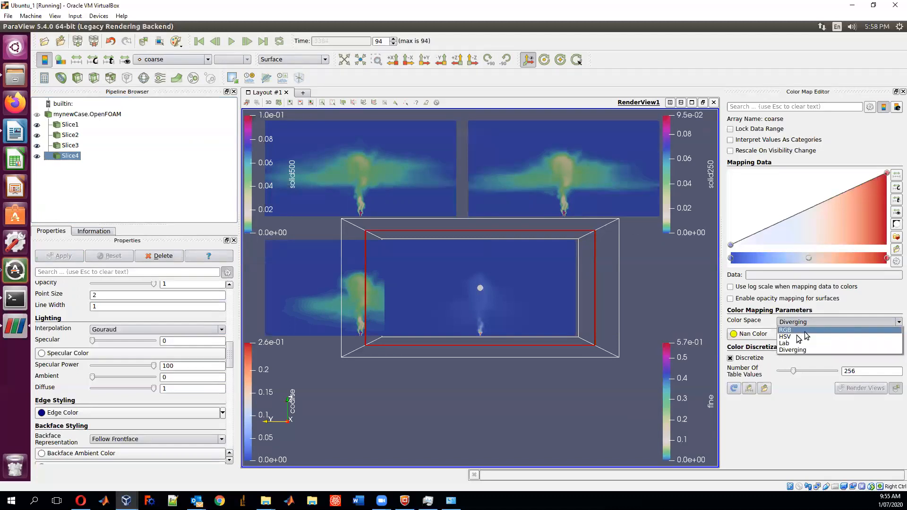
left_click(831, 336)
double_click(807, 259)
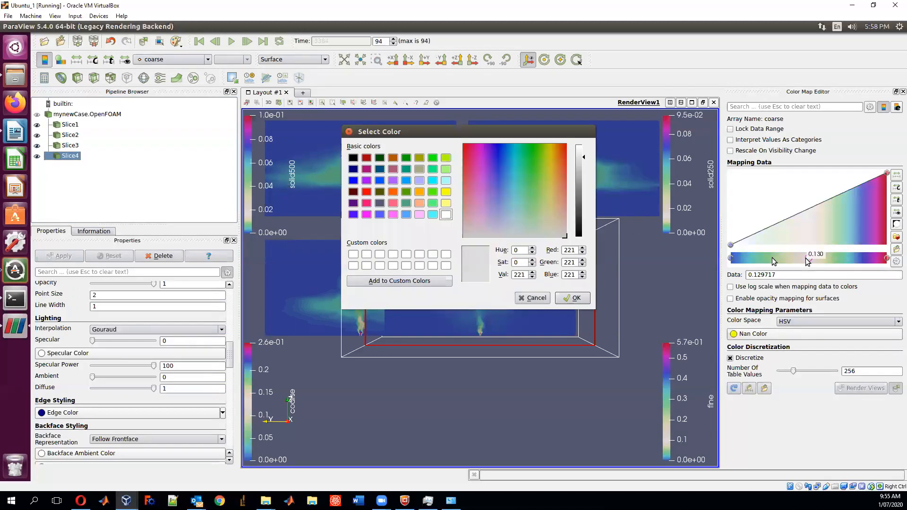
left_click(536, 298)
left_click_drag(809, 260, 750, 261)
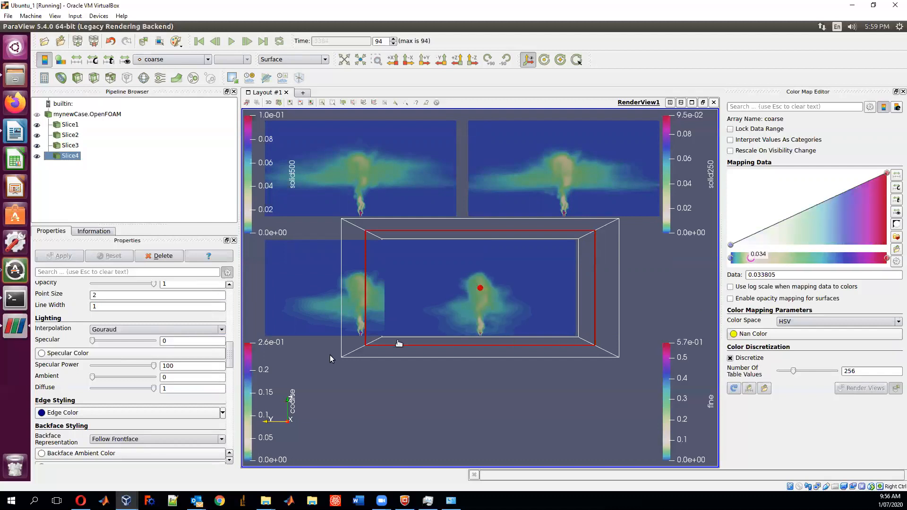
Translate the fourth slice by -35000 along Y
left_click_drag(232, 340, 231, 377)
double_click(147, 331)
type("-35000")
left_click(195, 332)
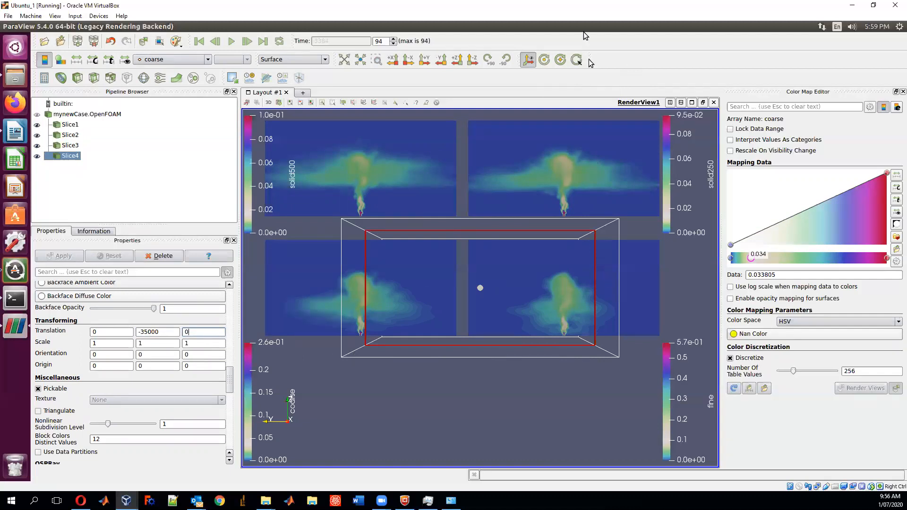
key("Tab")
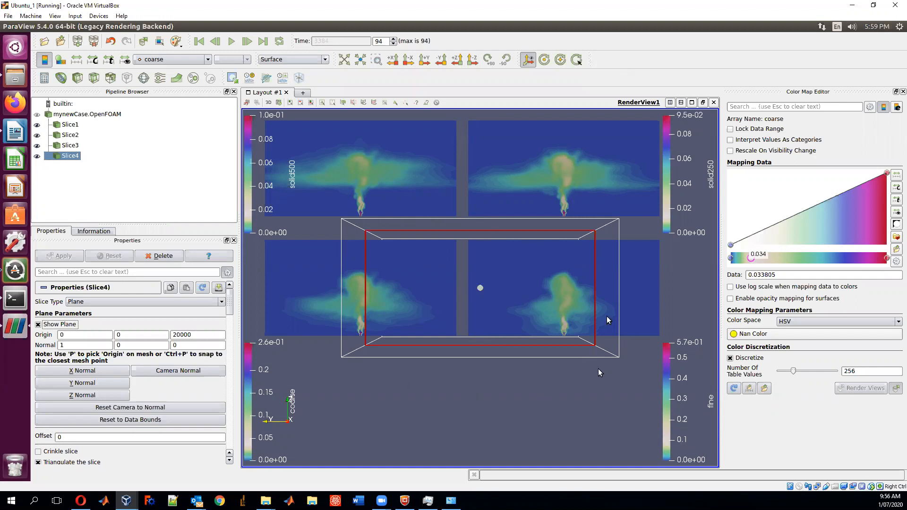
Hide the plane outline of the fourth slice
mouse_move(231, 300)
left_mouse_down()
mouse_move(232, 334)
mouse_move(232, 286)
left_mouse_up()
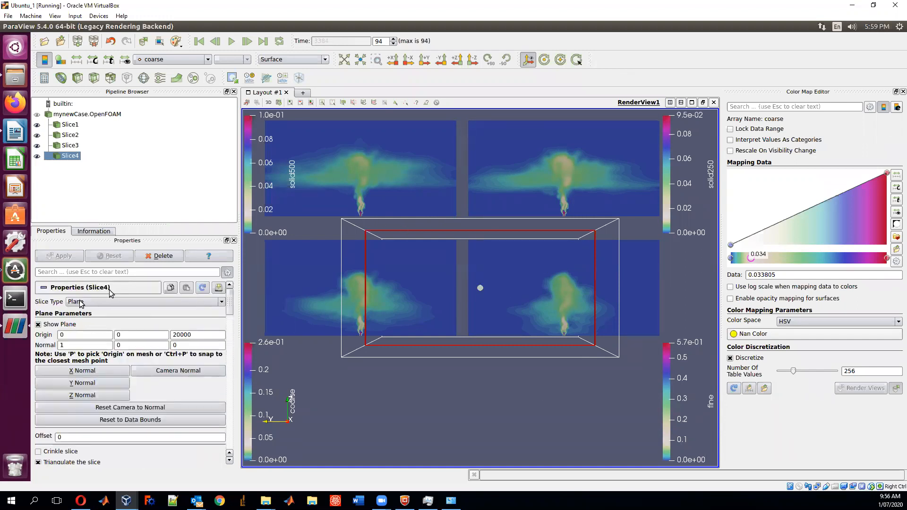
left_click(39, 325)
left_click(39, 325)
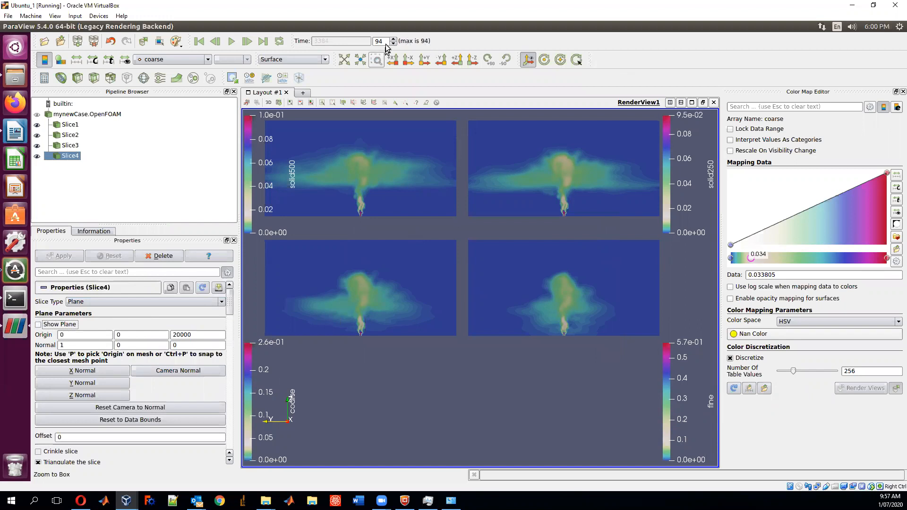
Go to time step 0 and set the view direction back to +X
left_click_drag(384, 42, 370, 42)
type("0")
left_click_drag(483, 348, 426, 196)
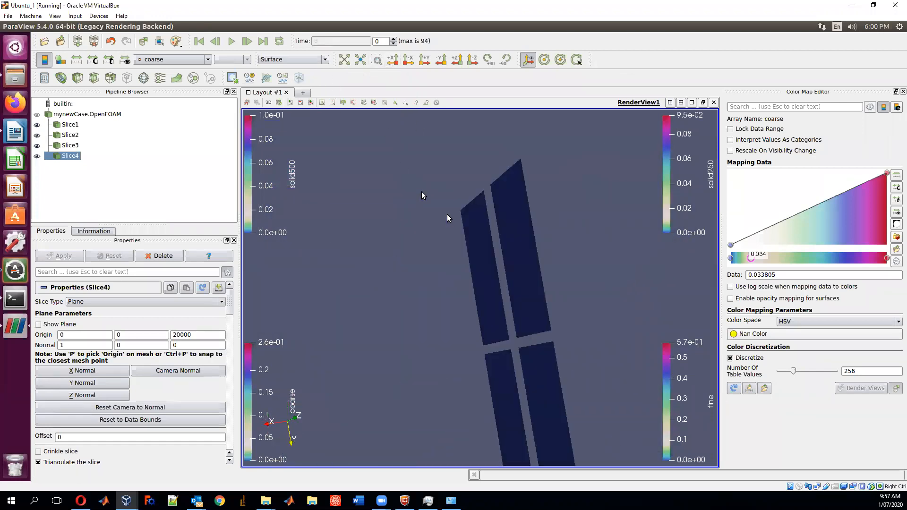
left_click(396, 59)
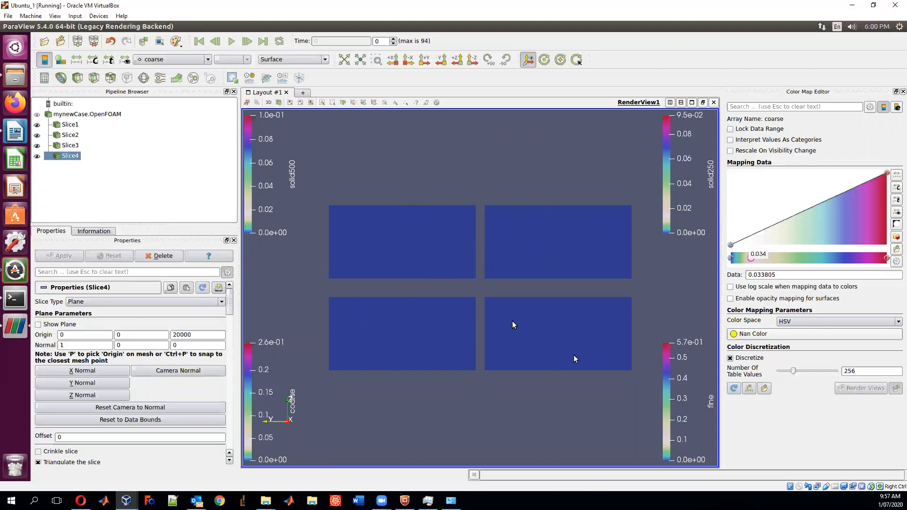
Play the animation of the four slices through to time step 94
left_click(231, 42)
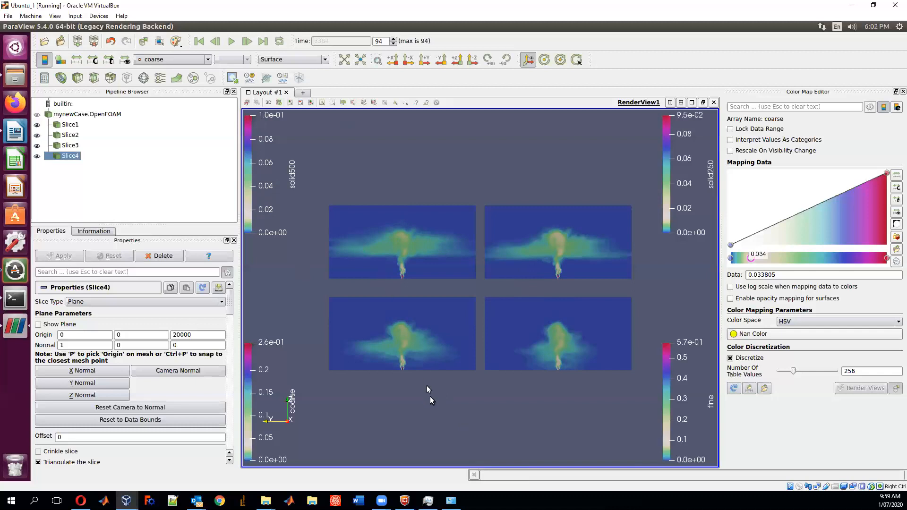
middle_click_drag(431, 373, 428, 328)
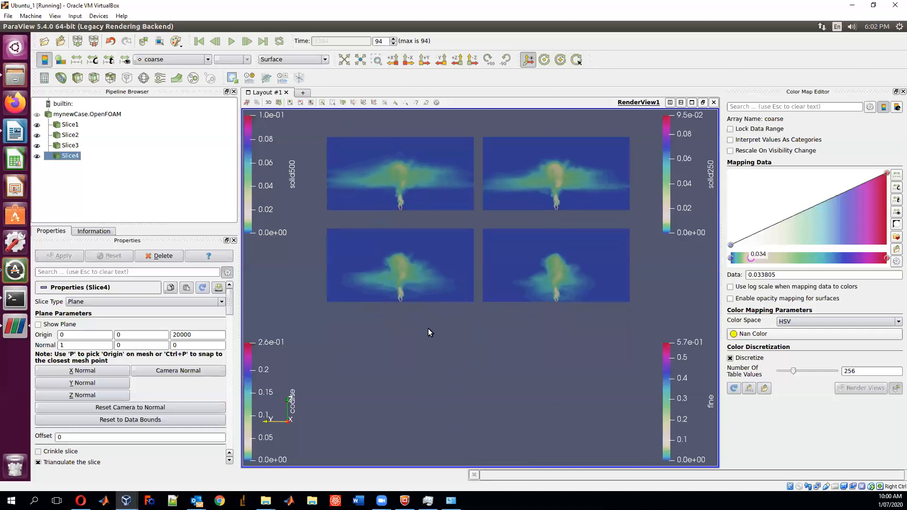
Create a fifth plane slice from mynewCase.OpenFOAM with the default plane settings and colour it by H2O
left_click(61, 117)
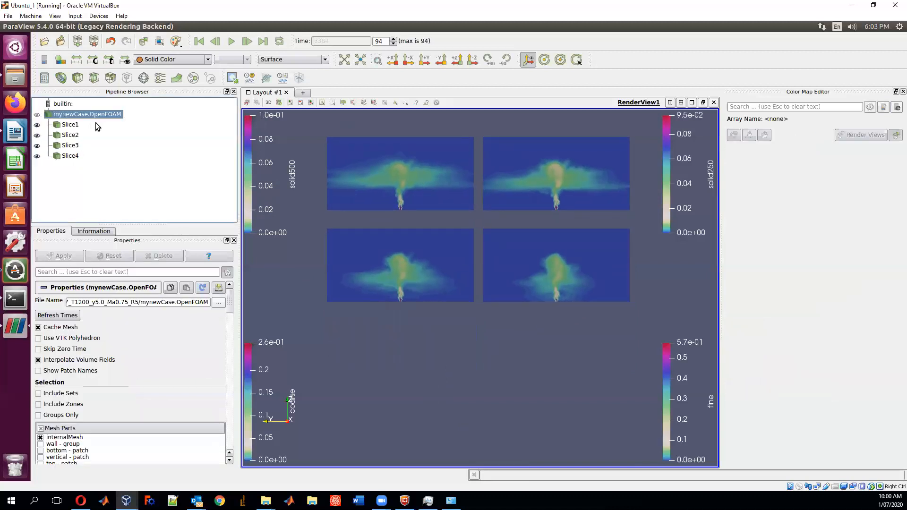
left_click(94, 79)
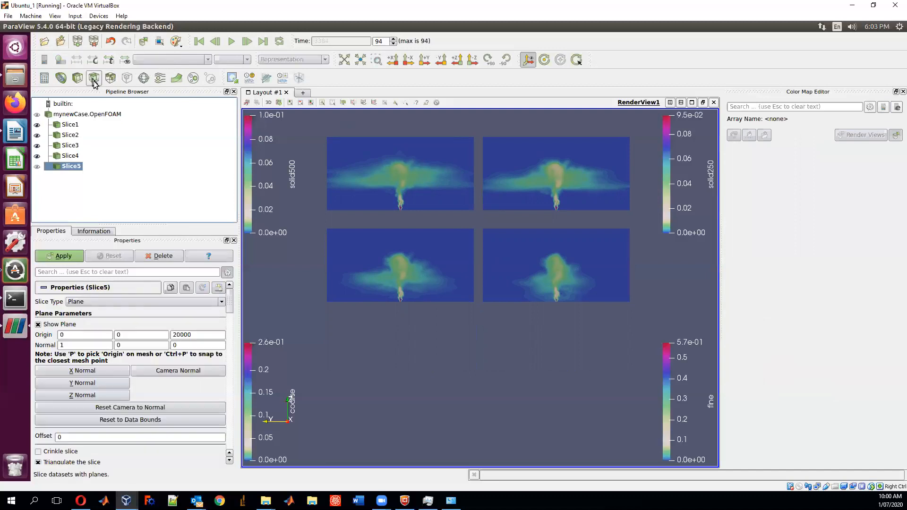
left_click(70, 257)
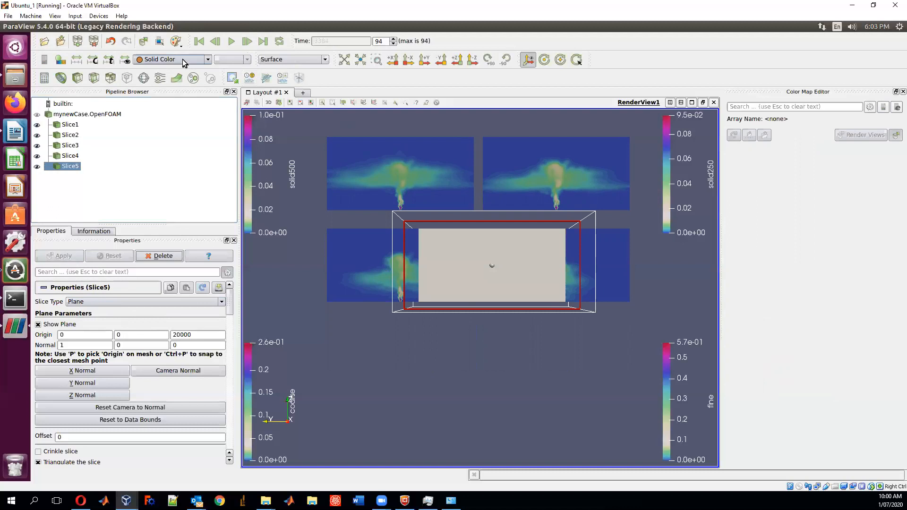
left_click(183, 61)
left_click(164, 75)
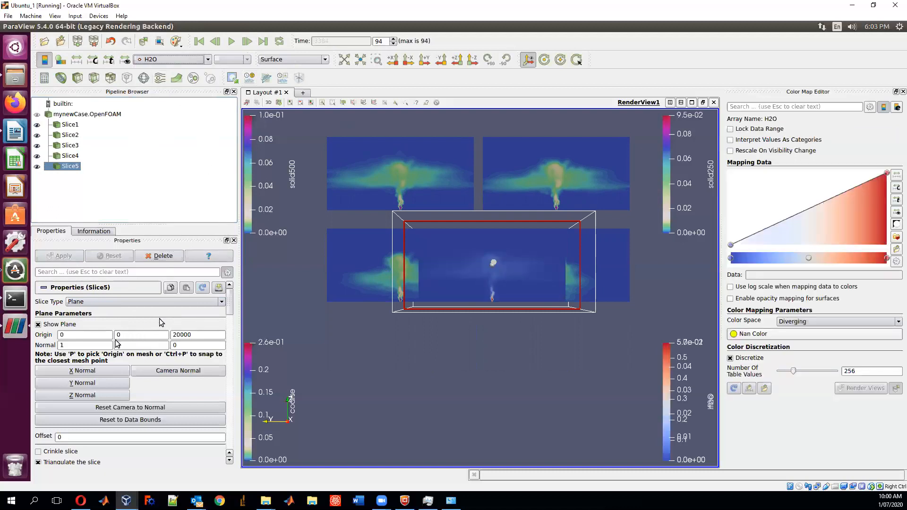
Set the H2O colour map to the HSV colour space and move its middle control point to about 0.007
left_click(794, 321)
left_click(794, 328)
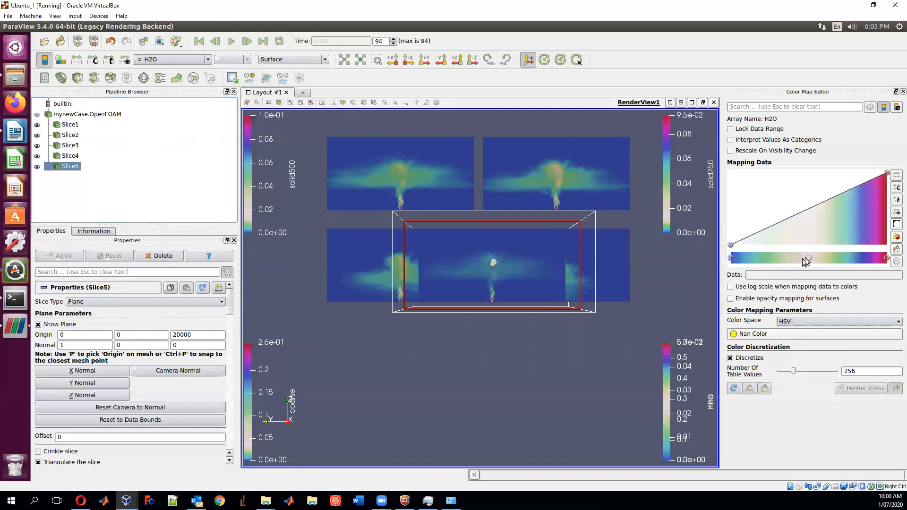
left_click_drag(808, 258, 752, 257)
Translate the fifth slice by 50000 along Y and -40000 along Z
left_click(228, 327)
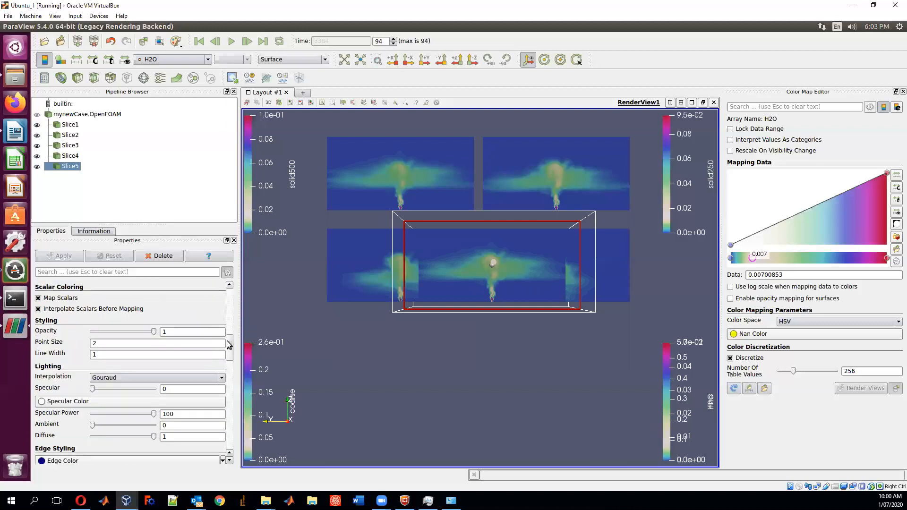
left_click_drag(228, 327, 223, 373)
double_click(141, 358)
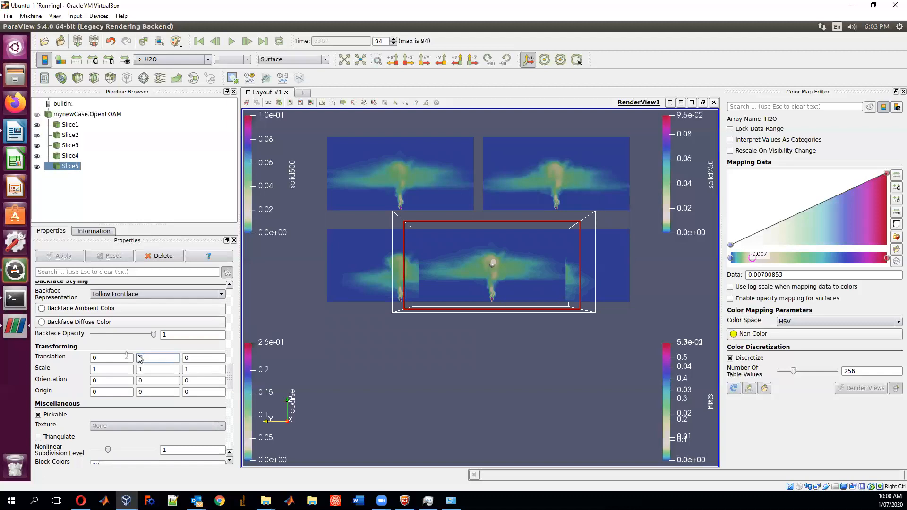
type("50000")
key("Tab")
type("-40000")
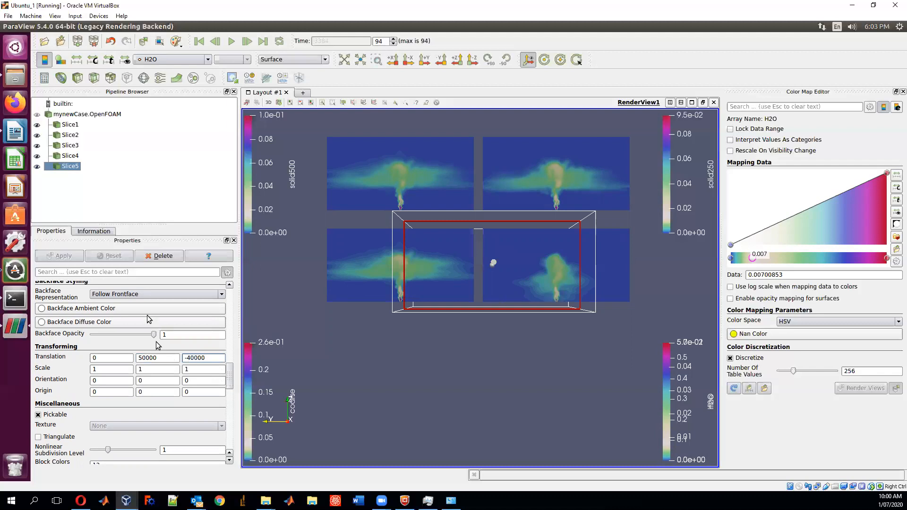
key("Return")
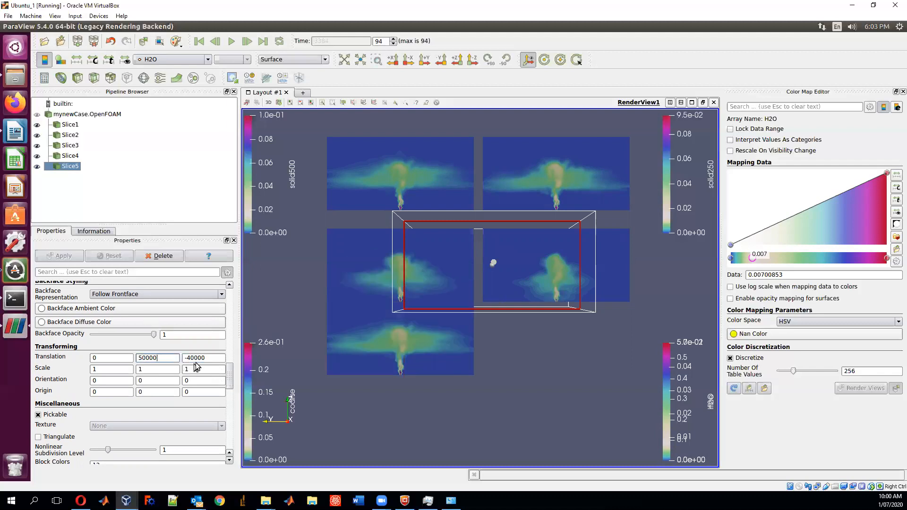
Set the fifth slice's Z translation to -50000 and hide its plane outline
left_click_drag(207, 358, 174, 352)
type("-5")
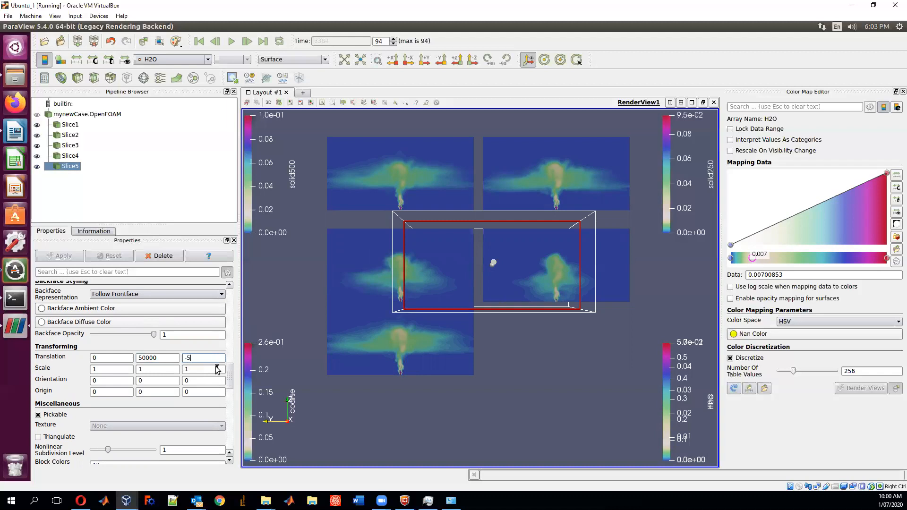
key("Return")
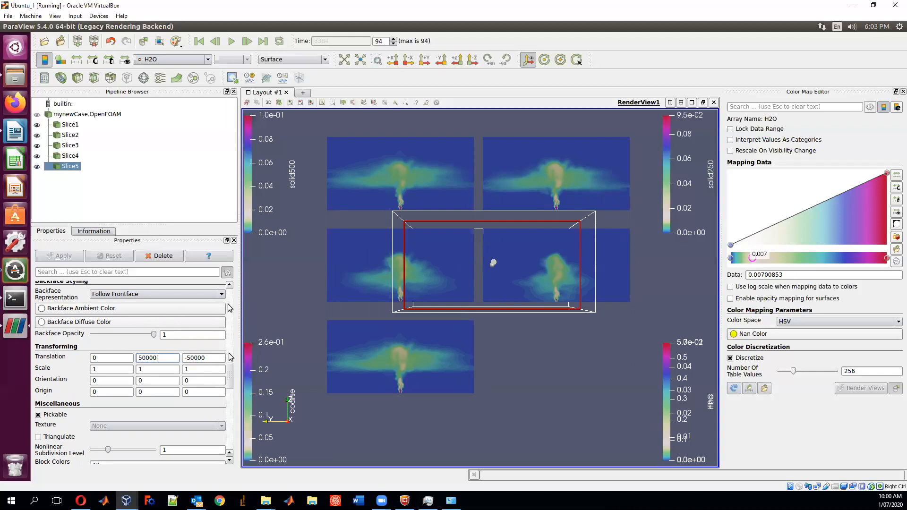
scroll(57, 315, "up", 10)
left_click(47, 321)
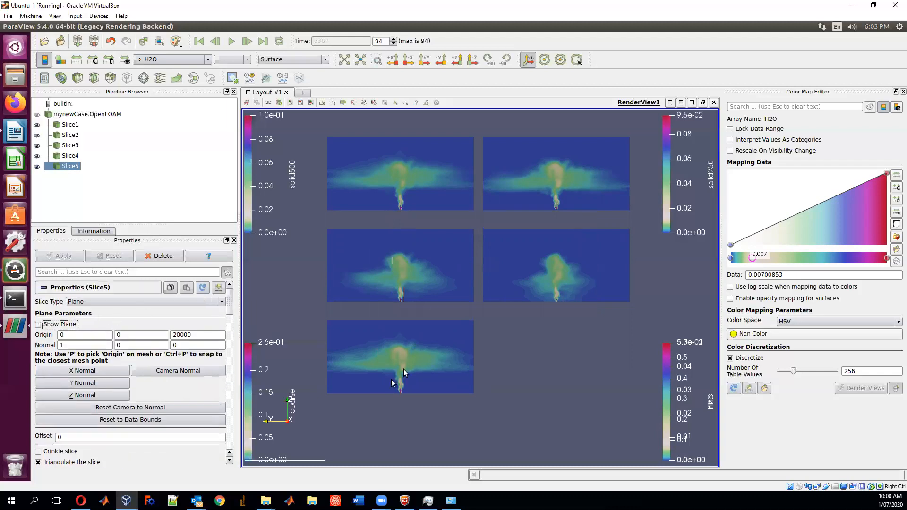
Create a sixth plane slice from mynewCase.OpenFOAM with the default plane settings and colour it by air
left_click(90, 114)
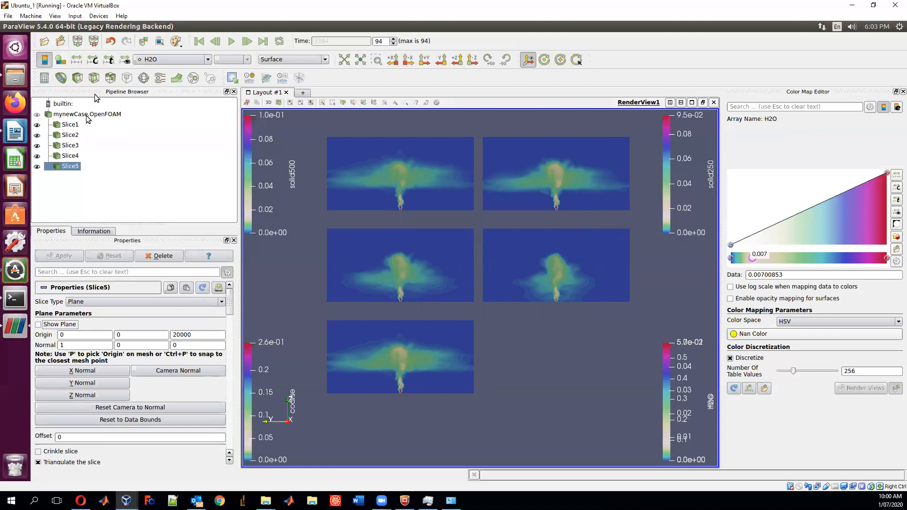
left_click(93, 77)
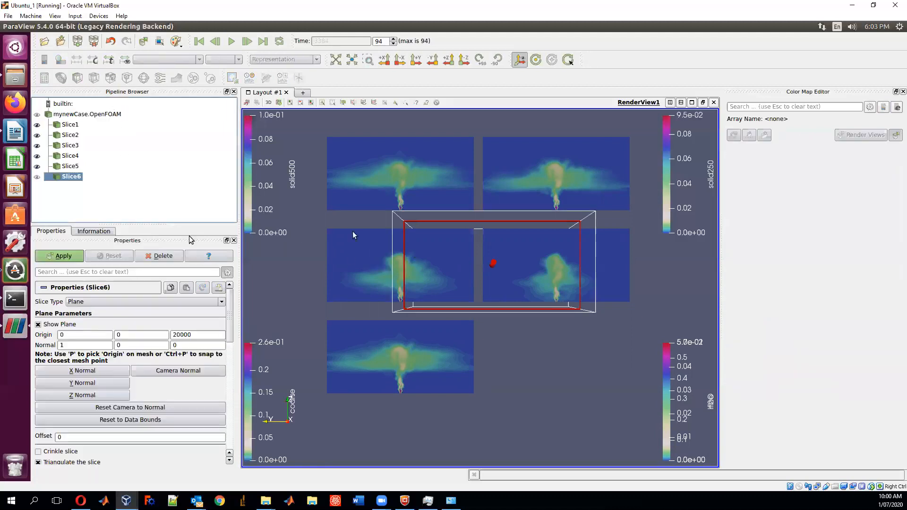
left_click(62, 258)
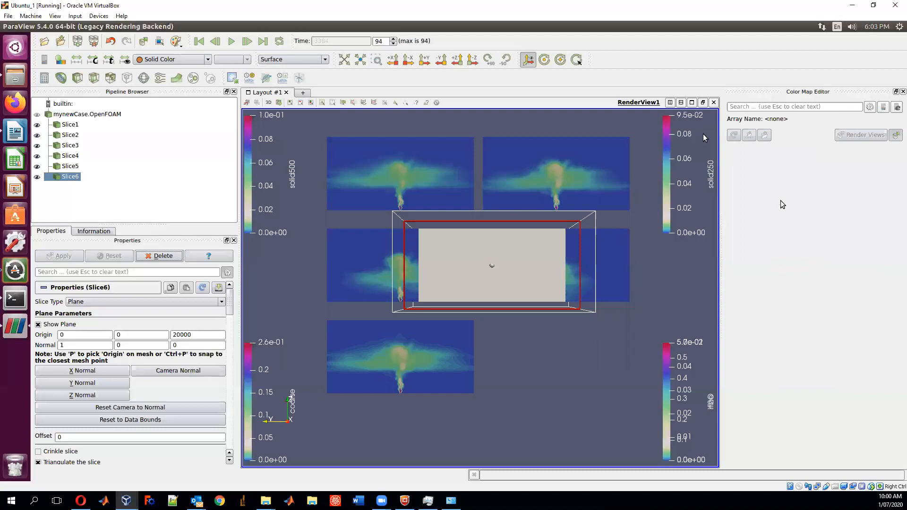
left_click(175, 59)
left_click(163, 98)
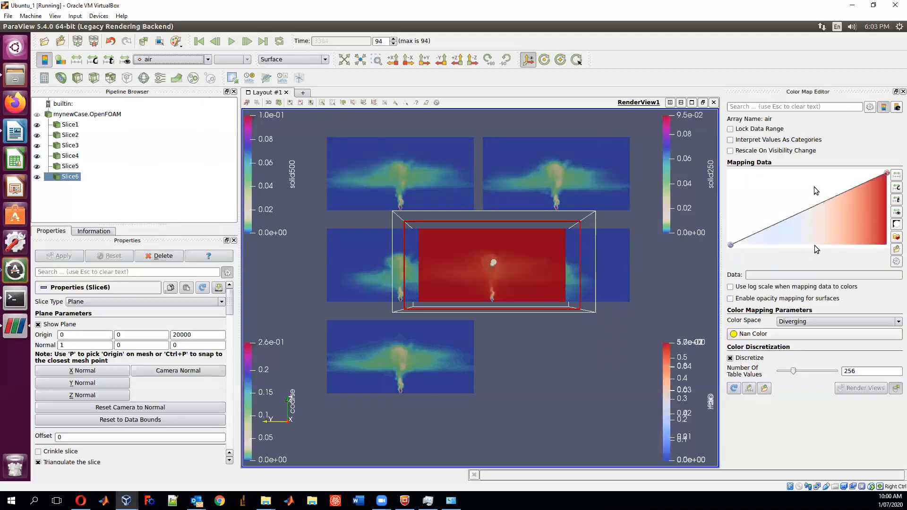
Set the air colour map to the HSV colour space and move its middle control point to about 0.848
left_click(801, 322)
left_click(785, 337)
left_click_drag(810, 260, 864, 261)
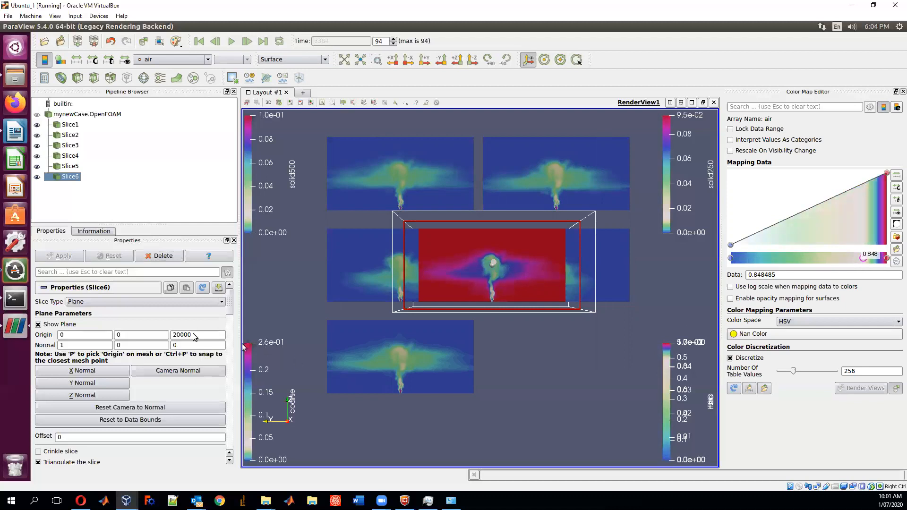
Translate the sixth slice by -35000 along Y and -50000 along Z
left_click_drag(231, 307, 226, 377)
left_click_drag(145, 355, 127, 353)
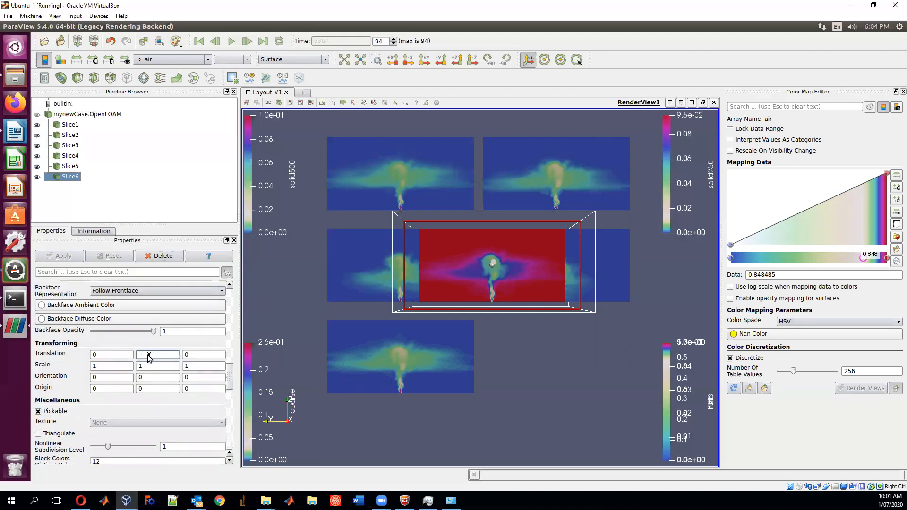
type("-35000")
key("Tab")
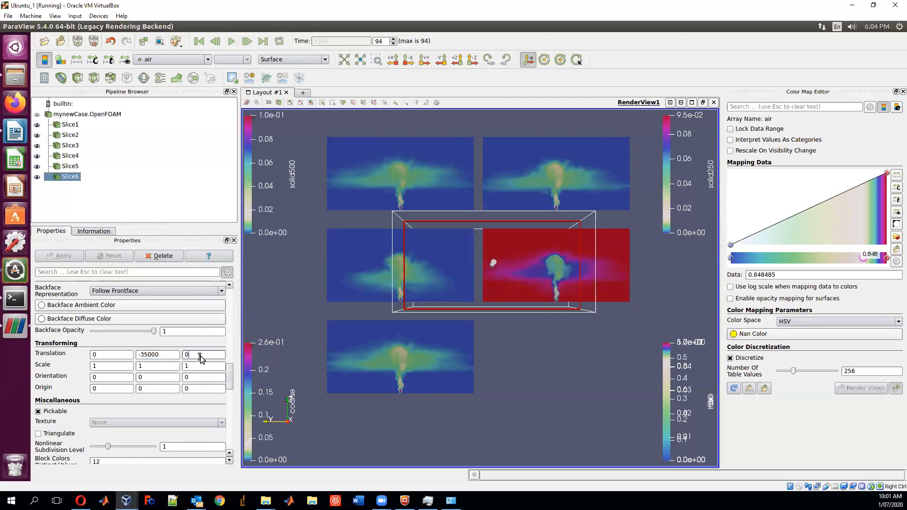
type("-50000")
left_click(166, 355)
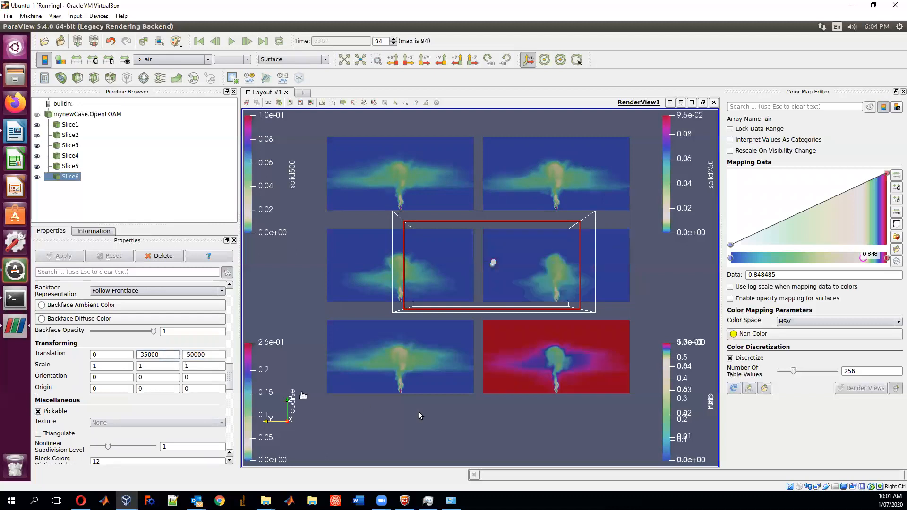
Hide the plane outline of the sixth slice and play the animation of all six slices from the start
left_click_drag(230, 374, 230, 295)
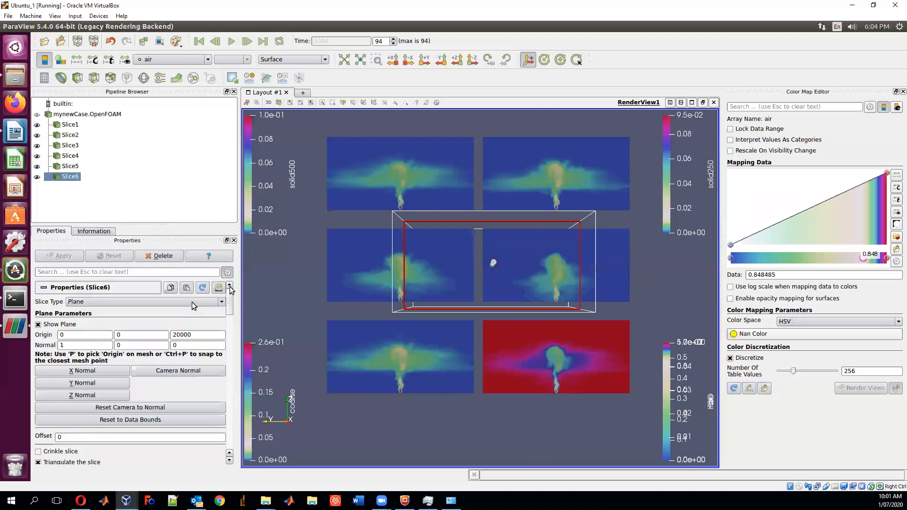
left_click(38, 324)
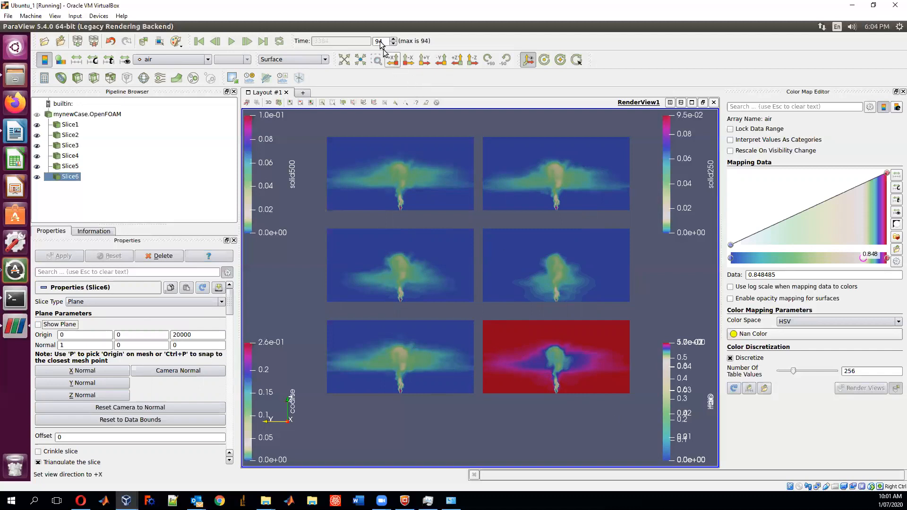
left_click(233, 42)
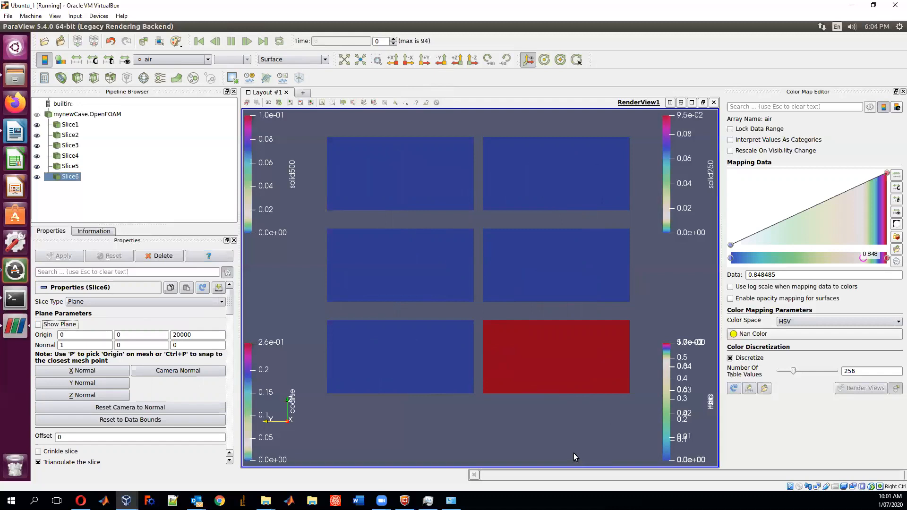